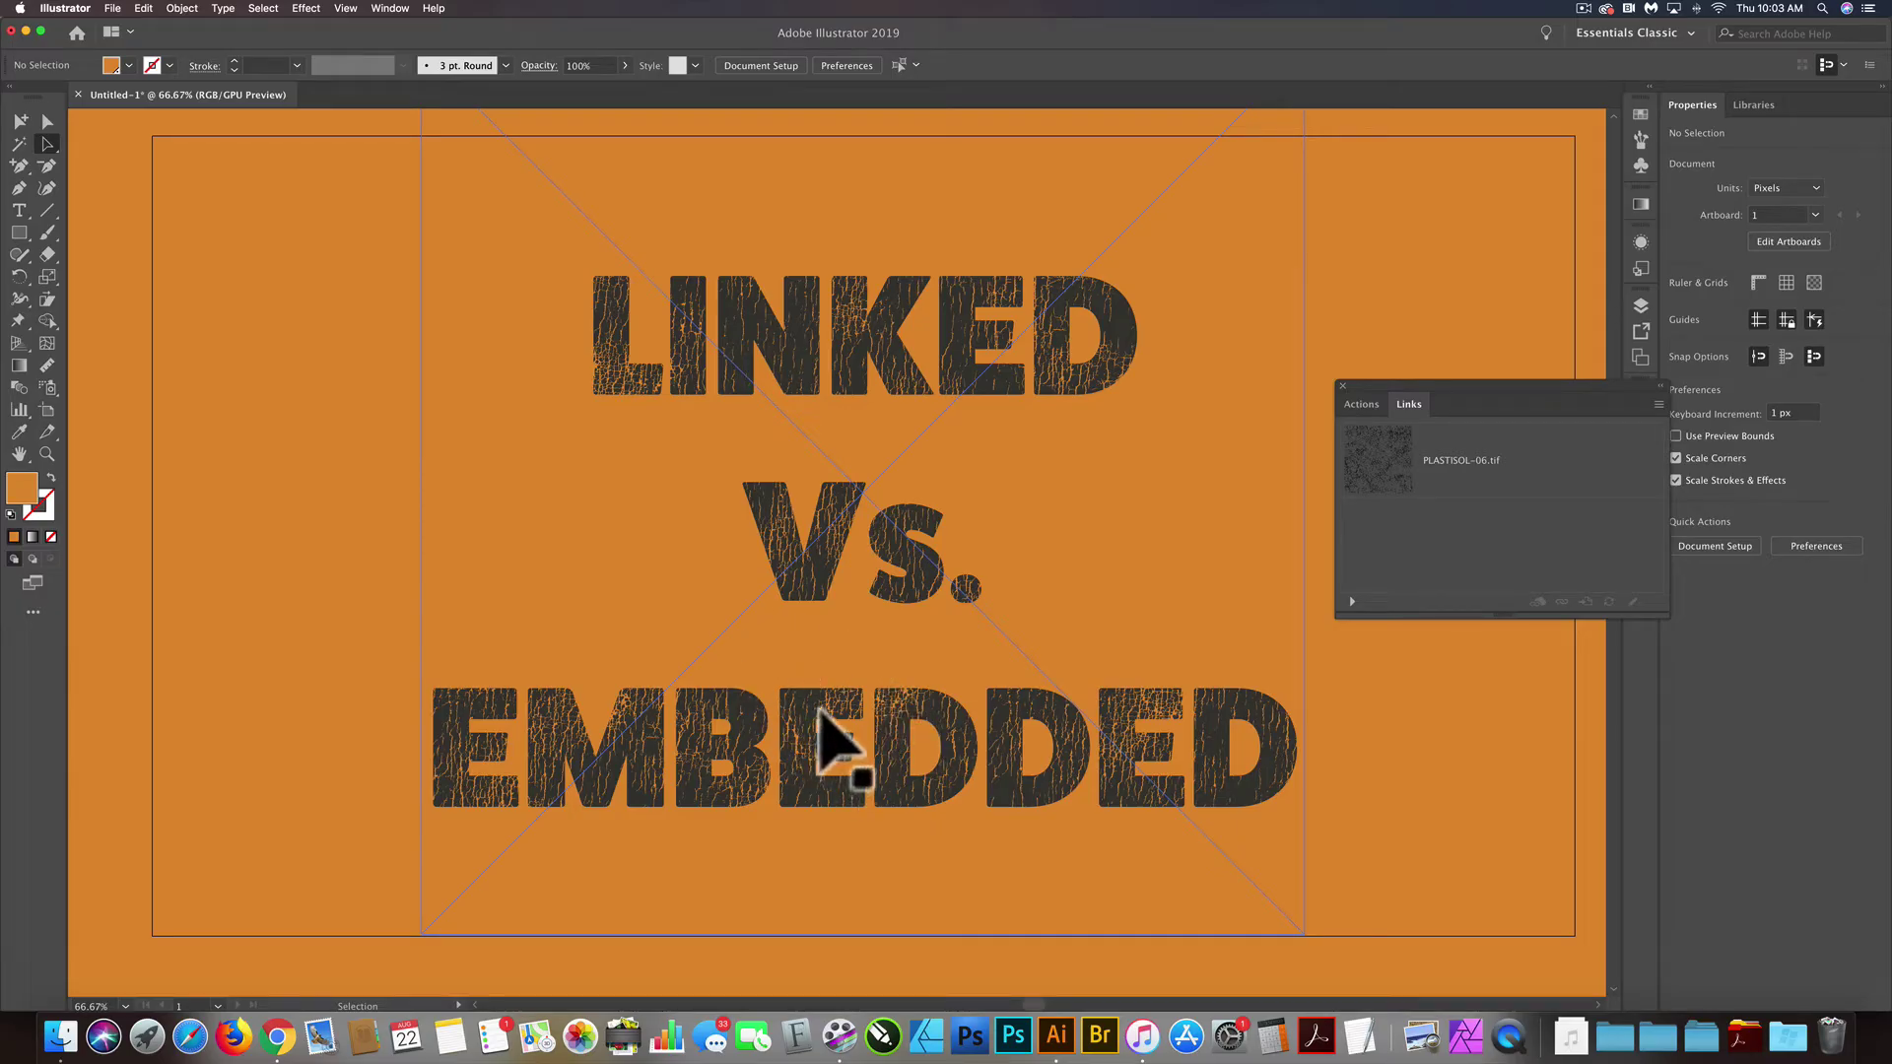
# Step: Move the linked PLASTISOL-06.tif texture off the artboard to the left, to about X -1109, Y 470
pyautogui.click(771, 340)
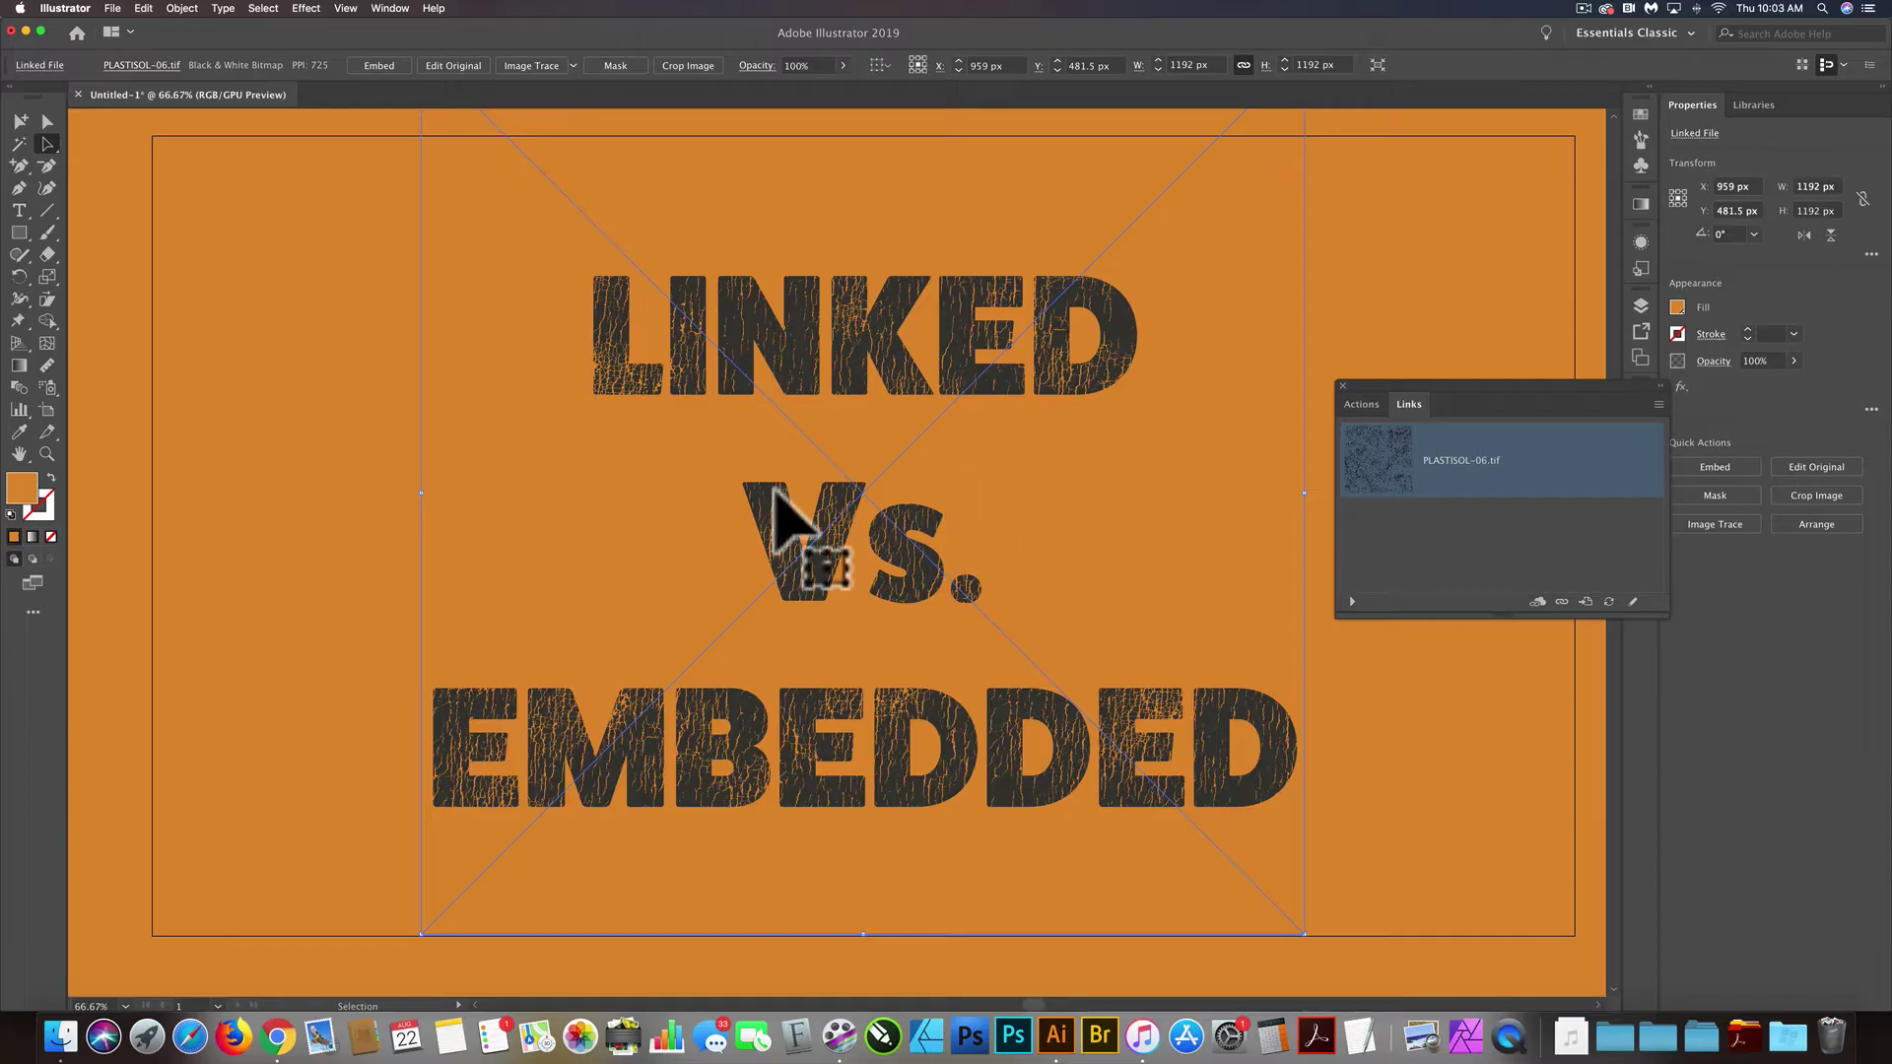
pyautogui.press('space')
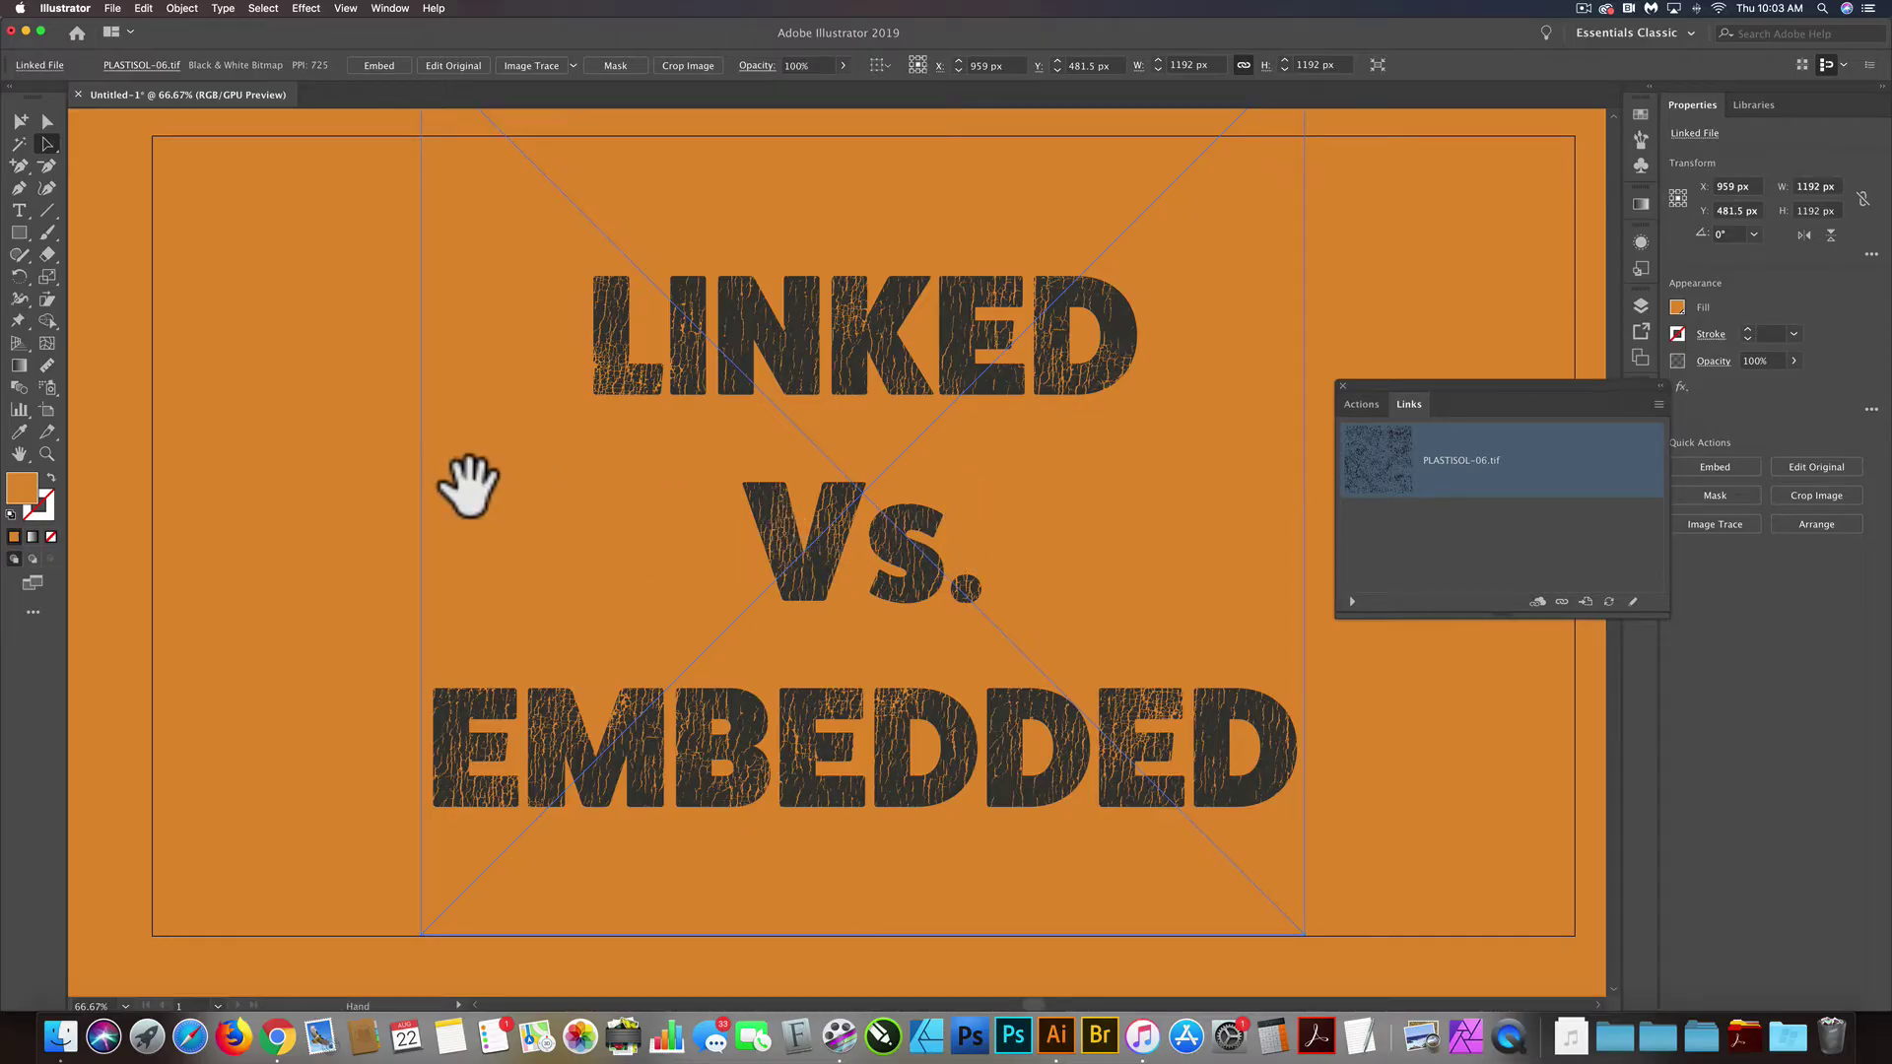
pyautogui.moveTo(464, 486); pyautogui.dragTo(1238, 488)
pyautogui.moveTo(1301, 280); pyautogui.dragTo(606, 424)
pyautogui.press('space')
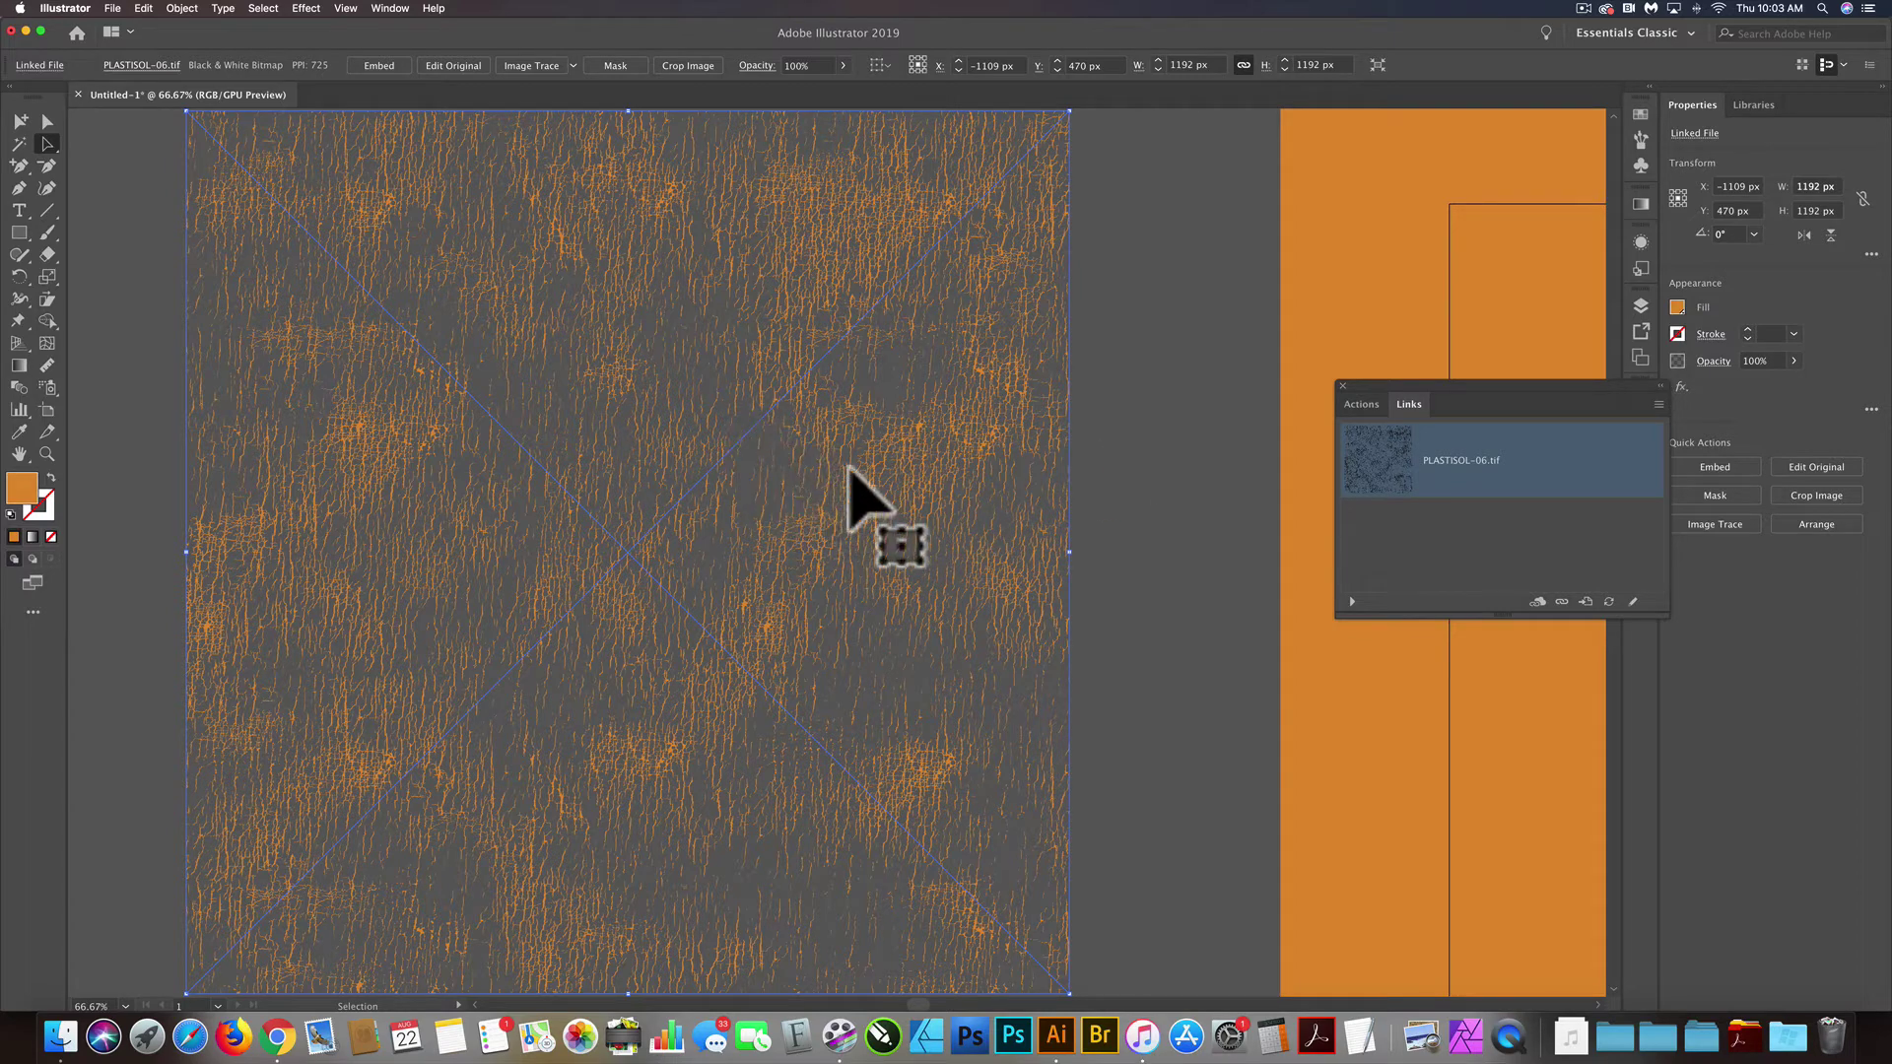
# Step: Tint the texture with the TVL PALE RED swatch, then apply the burnt orange swatch to it
pyautogui.click(1642, 113)
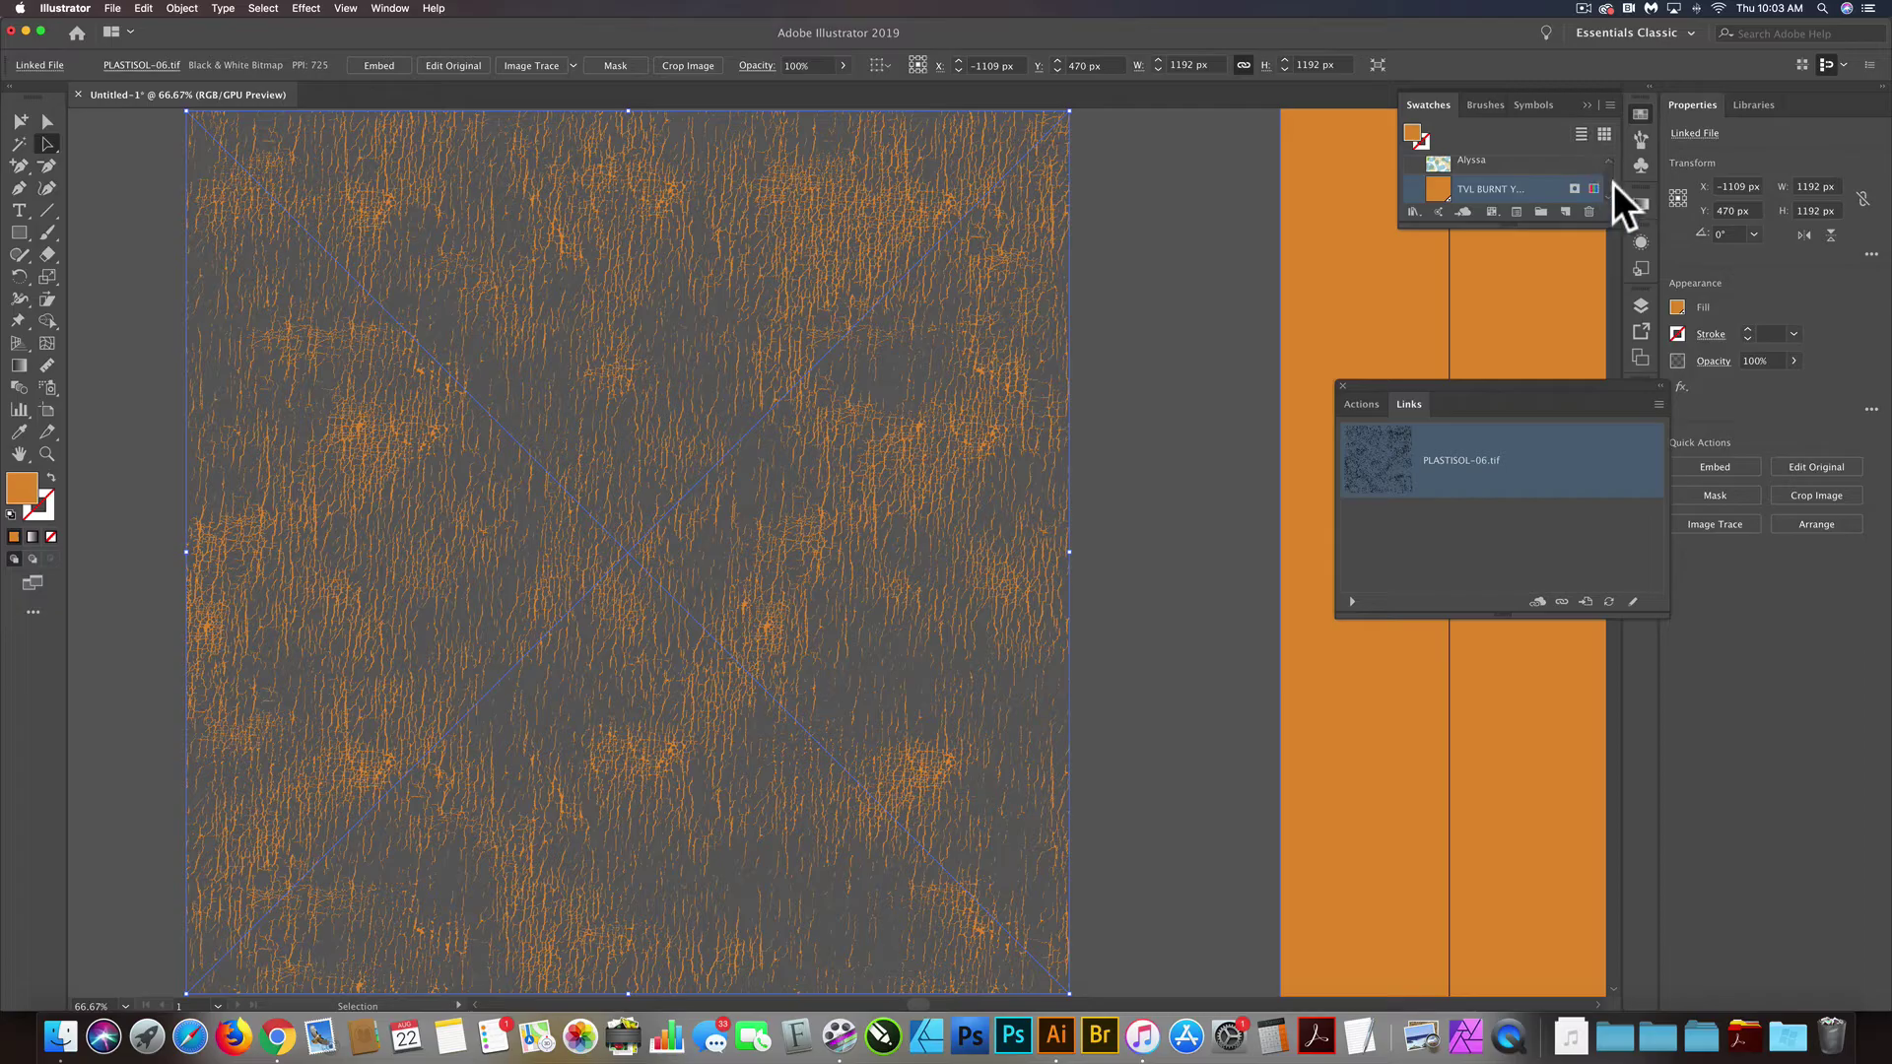
pyautogui.scroll(-5, 1610, 187)
pyautogui.click(1502, 190)
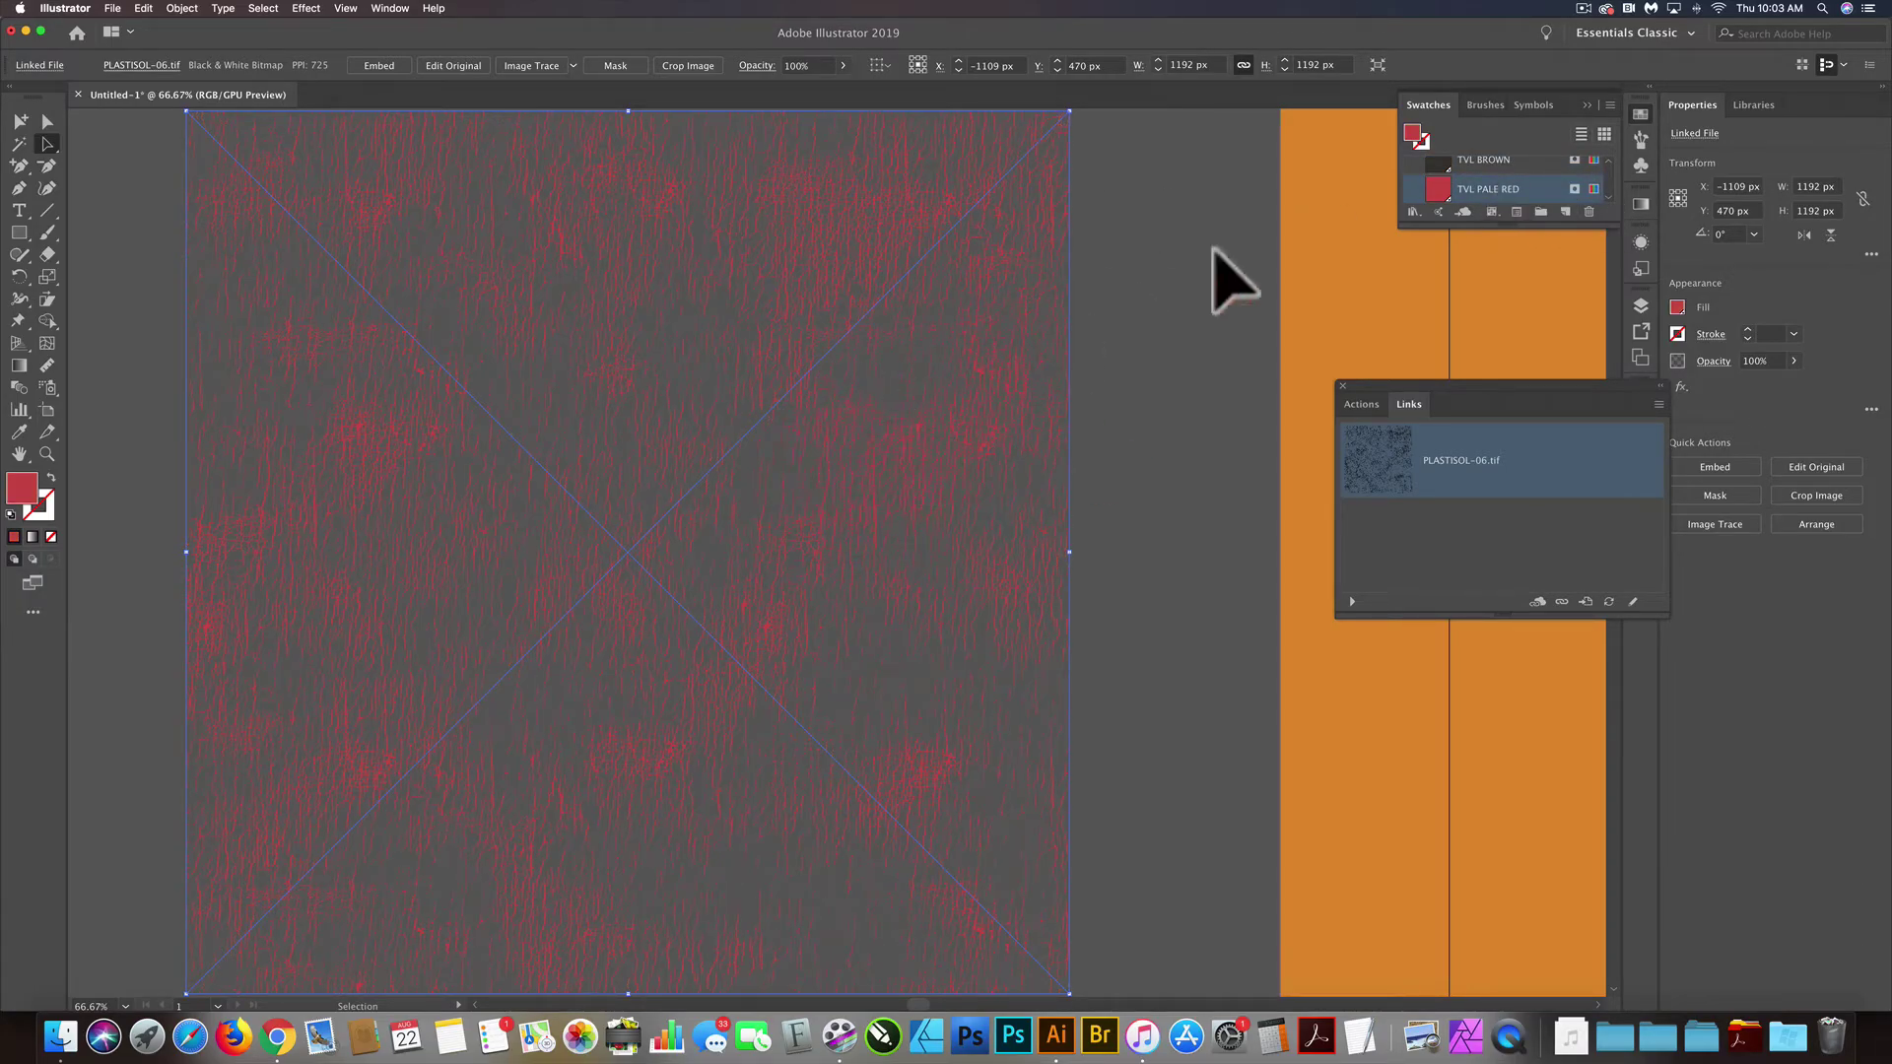
pyautogui.scroll(3, 1611, 163)
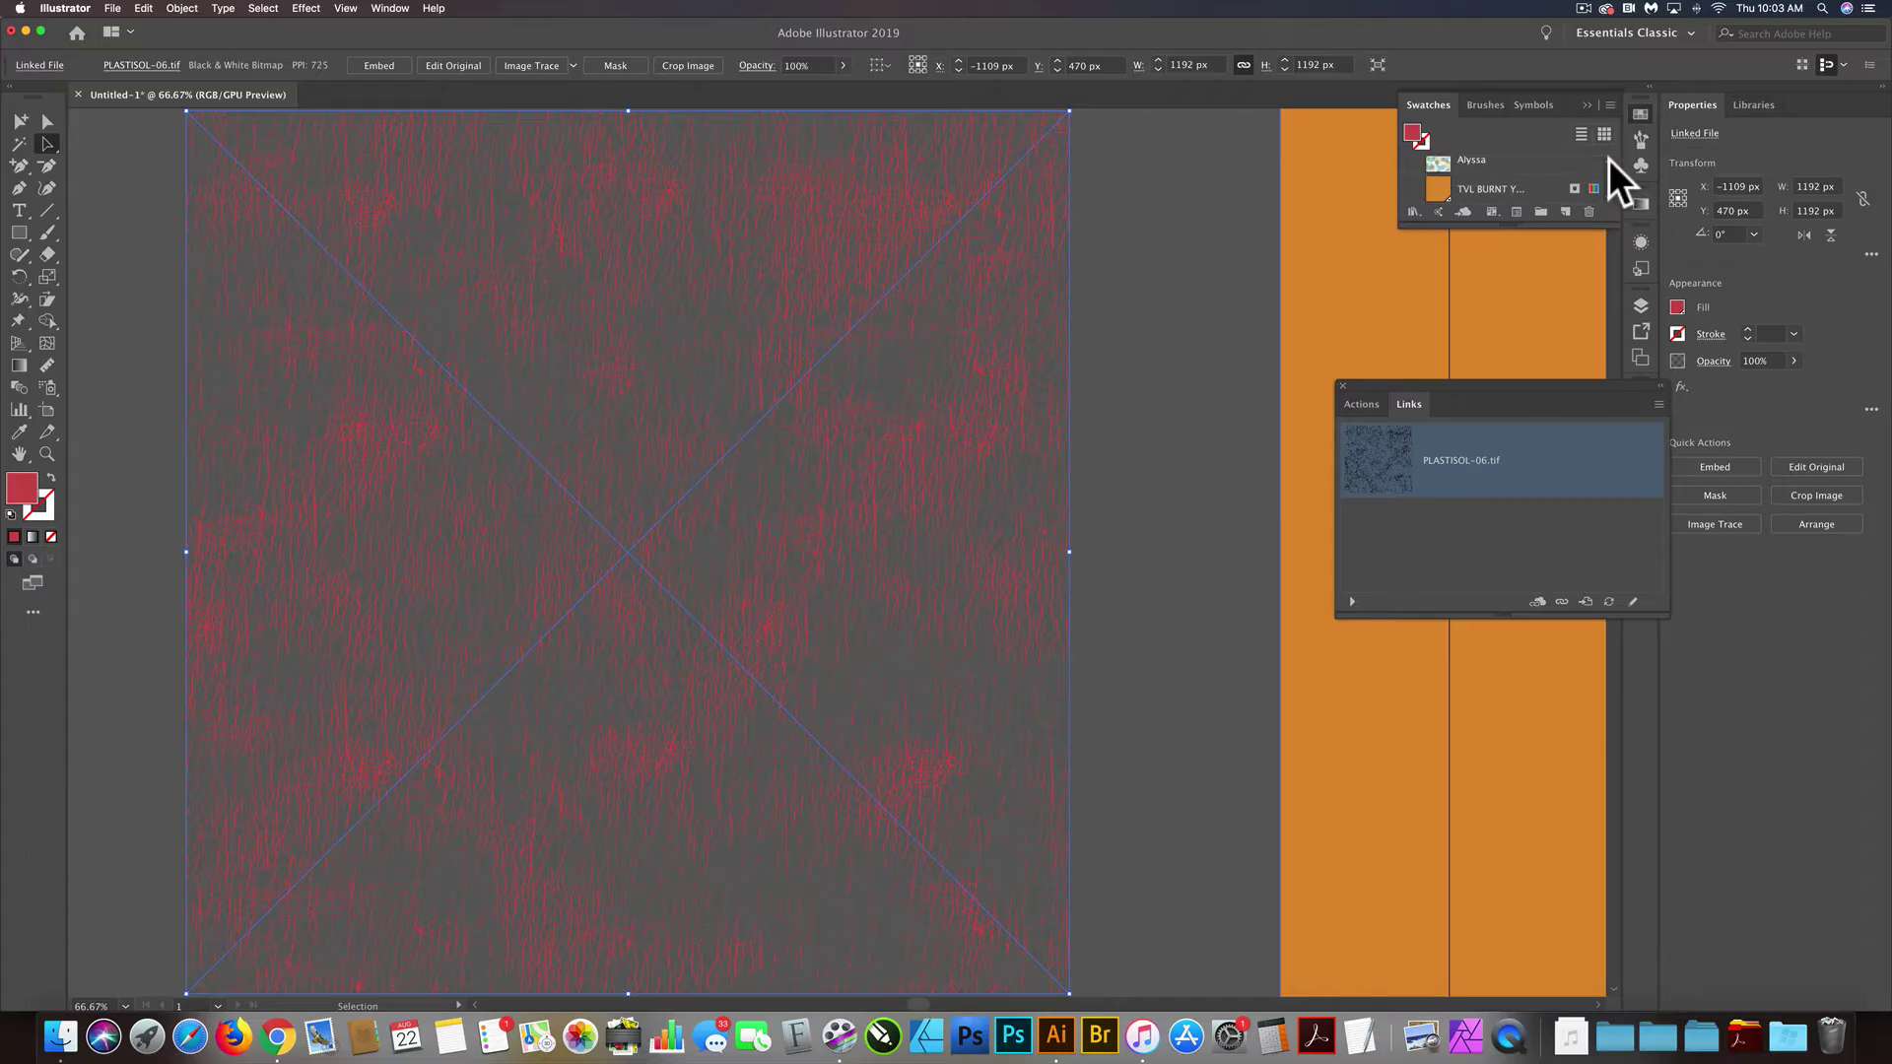
pyautogui.moveTo(1508, 187); pyautogui.dragTo(777, 547)
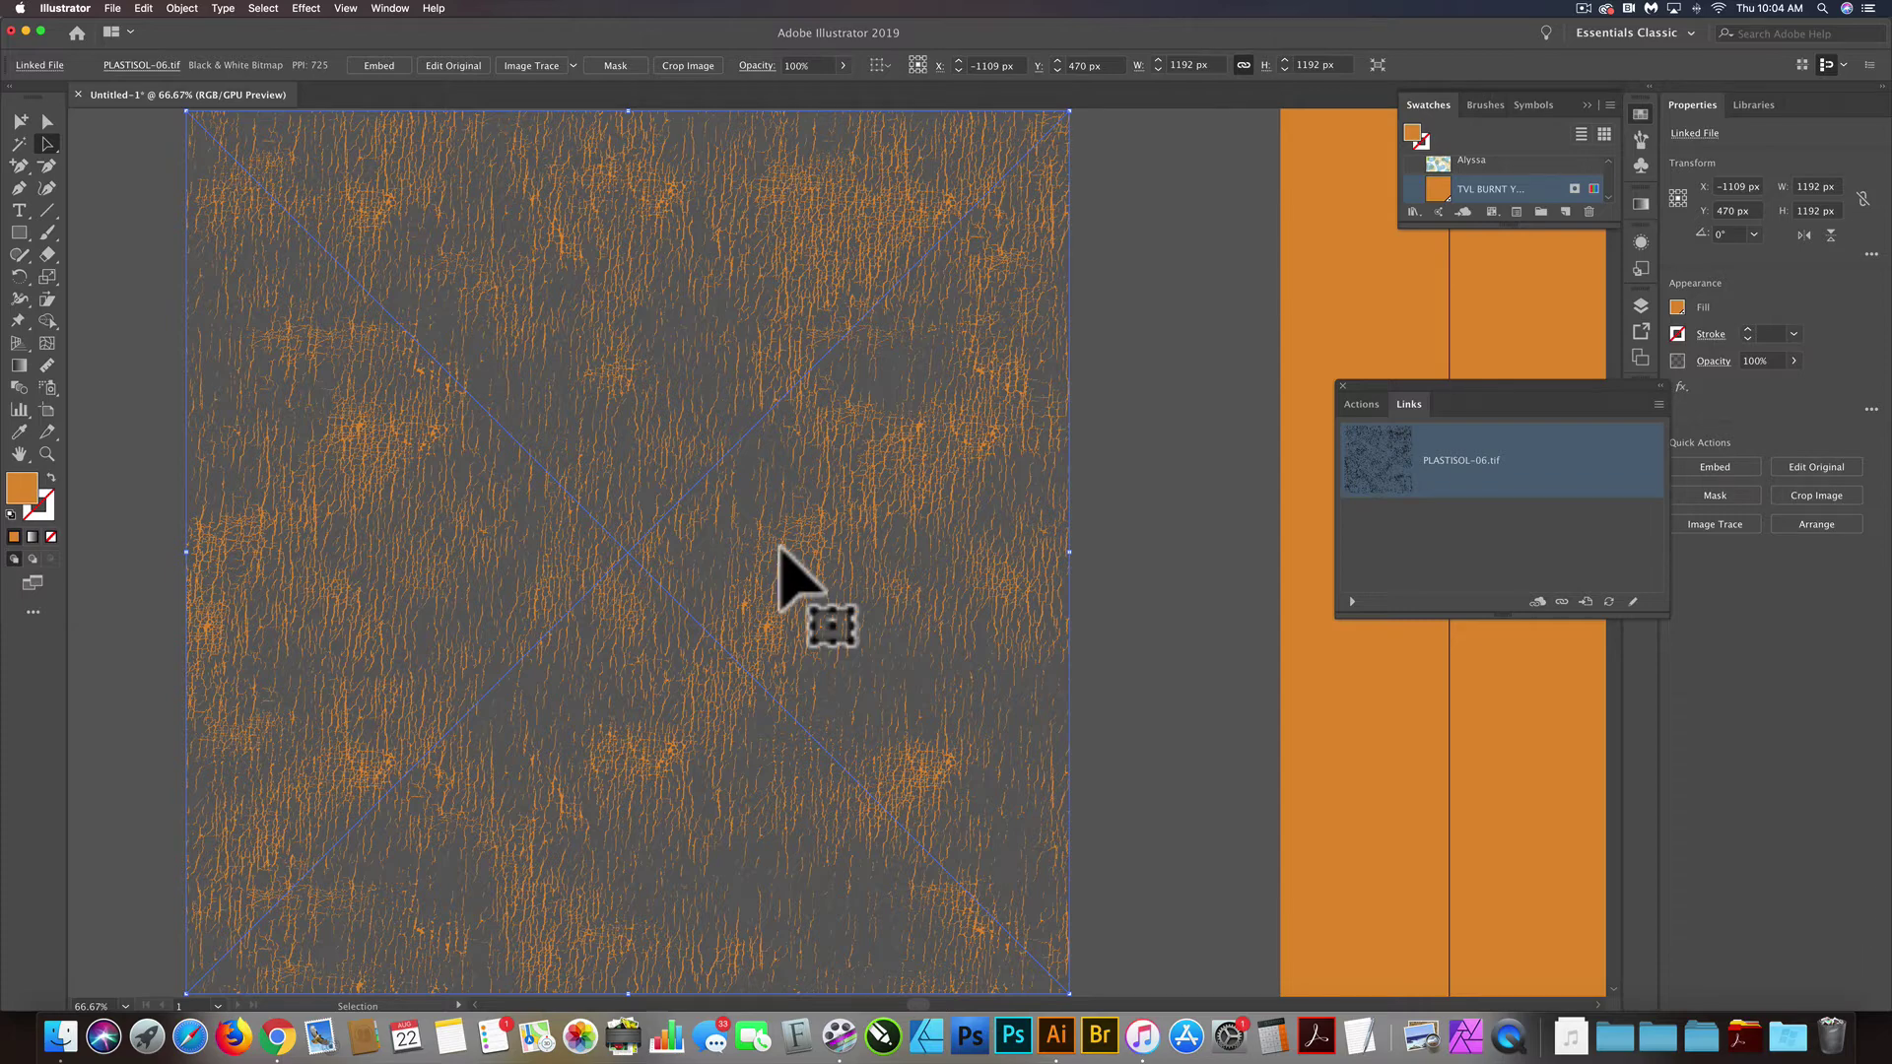
pyautogui.moveTo(779, 548)
pyautogui.mouseDown()
pyautogui.moveTo(684, 494)
pyautogui.moveTo(768, 533)
pyautogui.mouseUp()
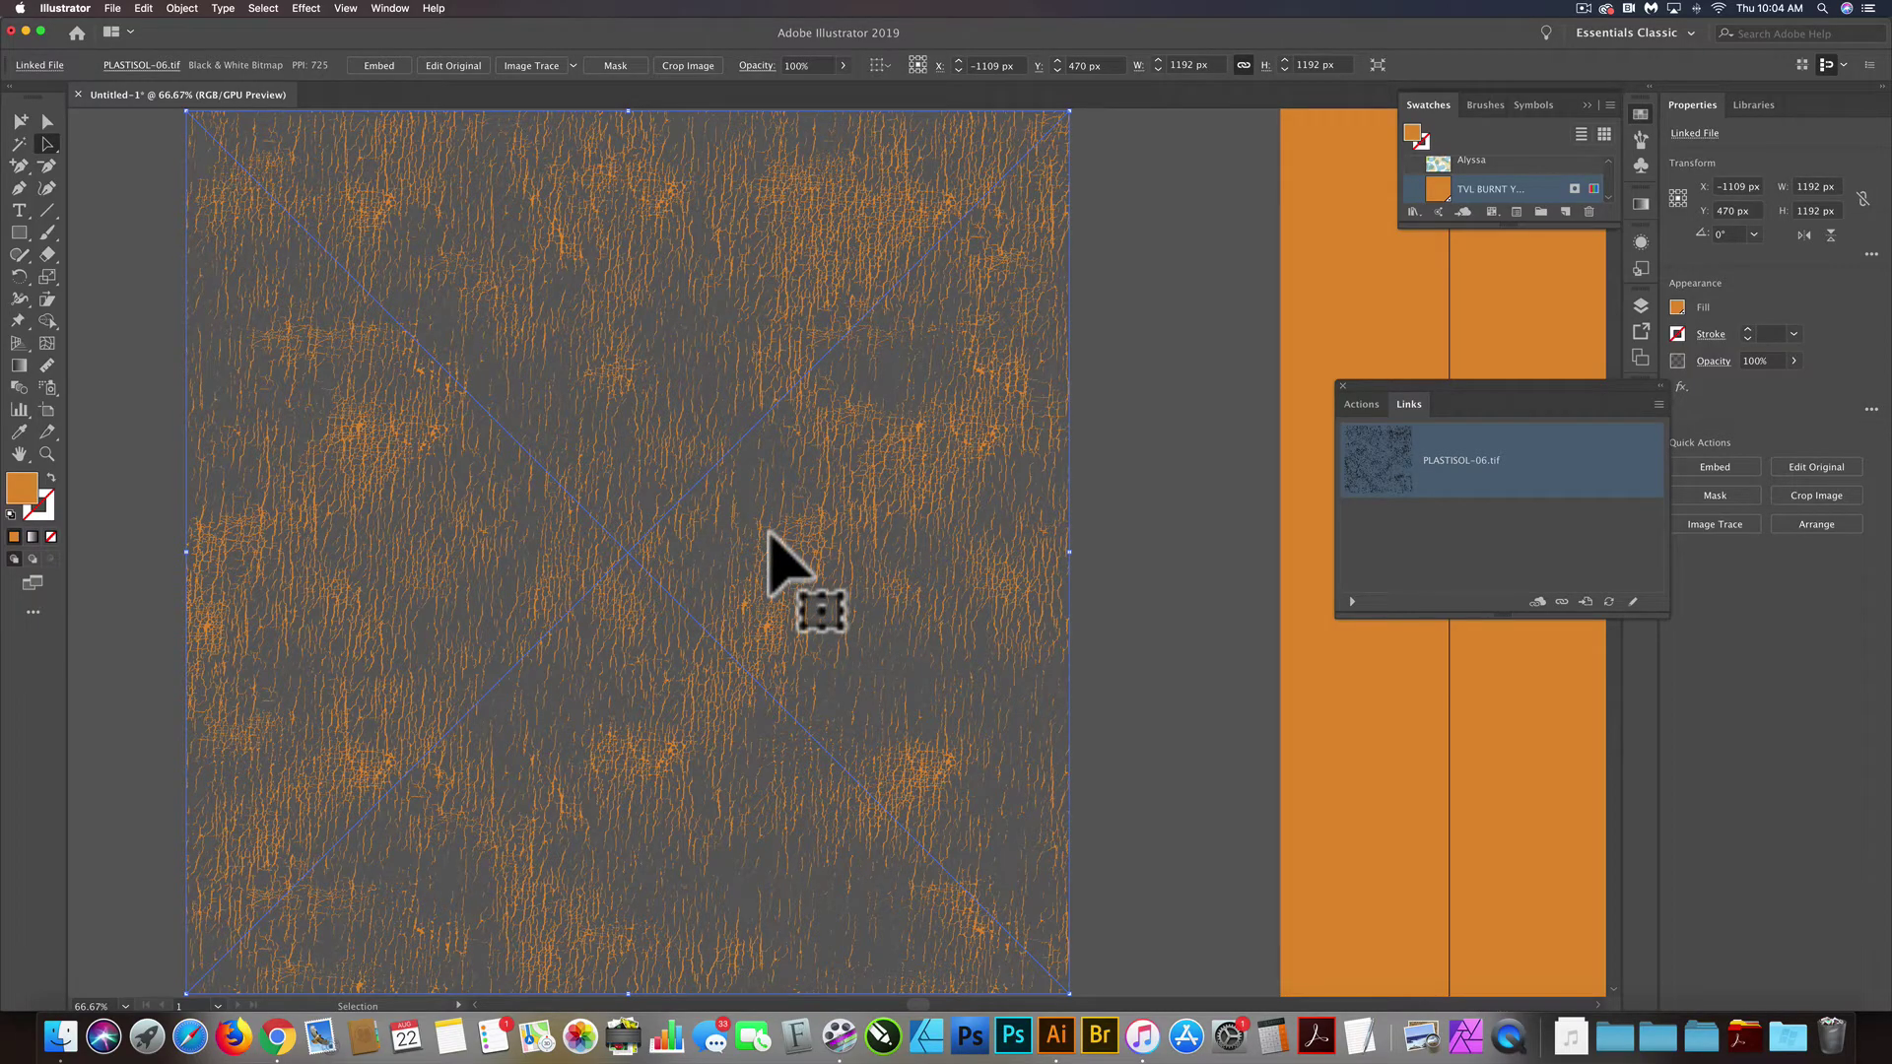
pyautogui.moveTo(768, 532); pyautogui.dragTo(754, 489)
# Step: Float the Links panel beside the texture image and reselect the image
pyautogui.moveTo(1439, 384); pyautogui.dragTo(1185, 387)
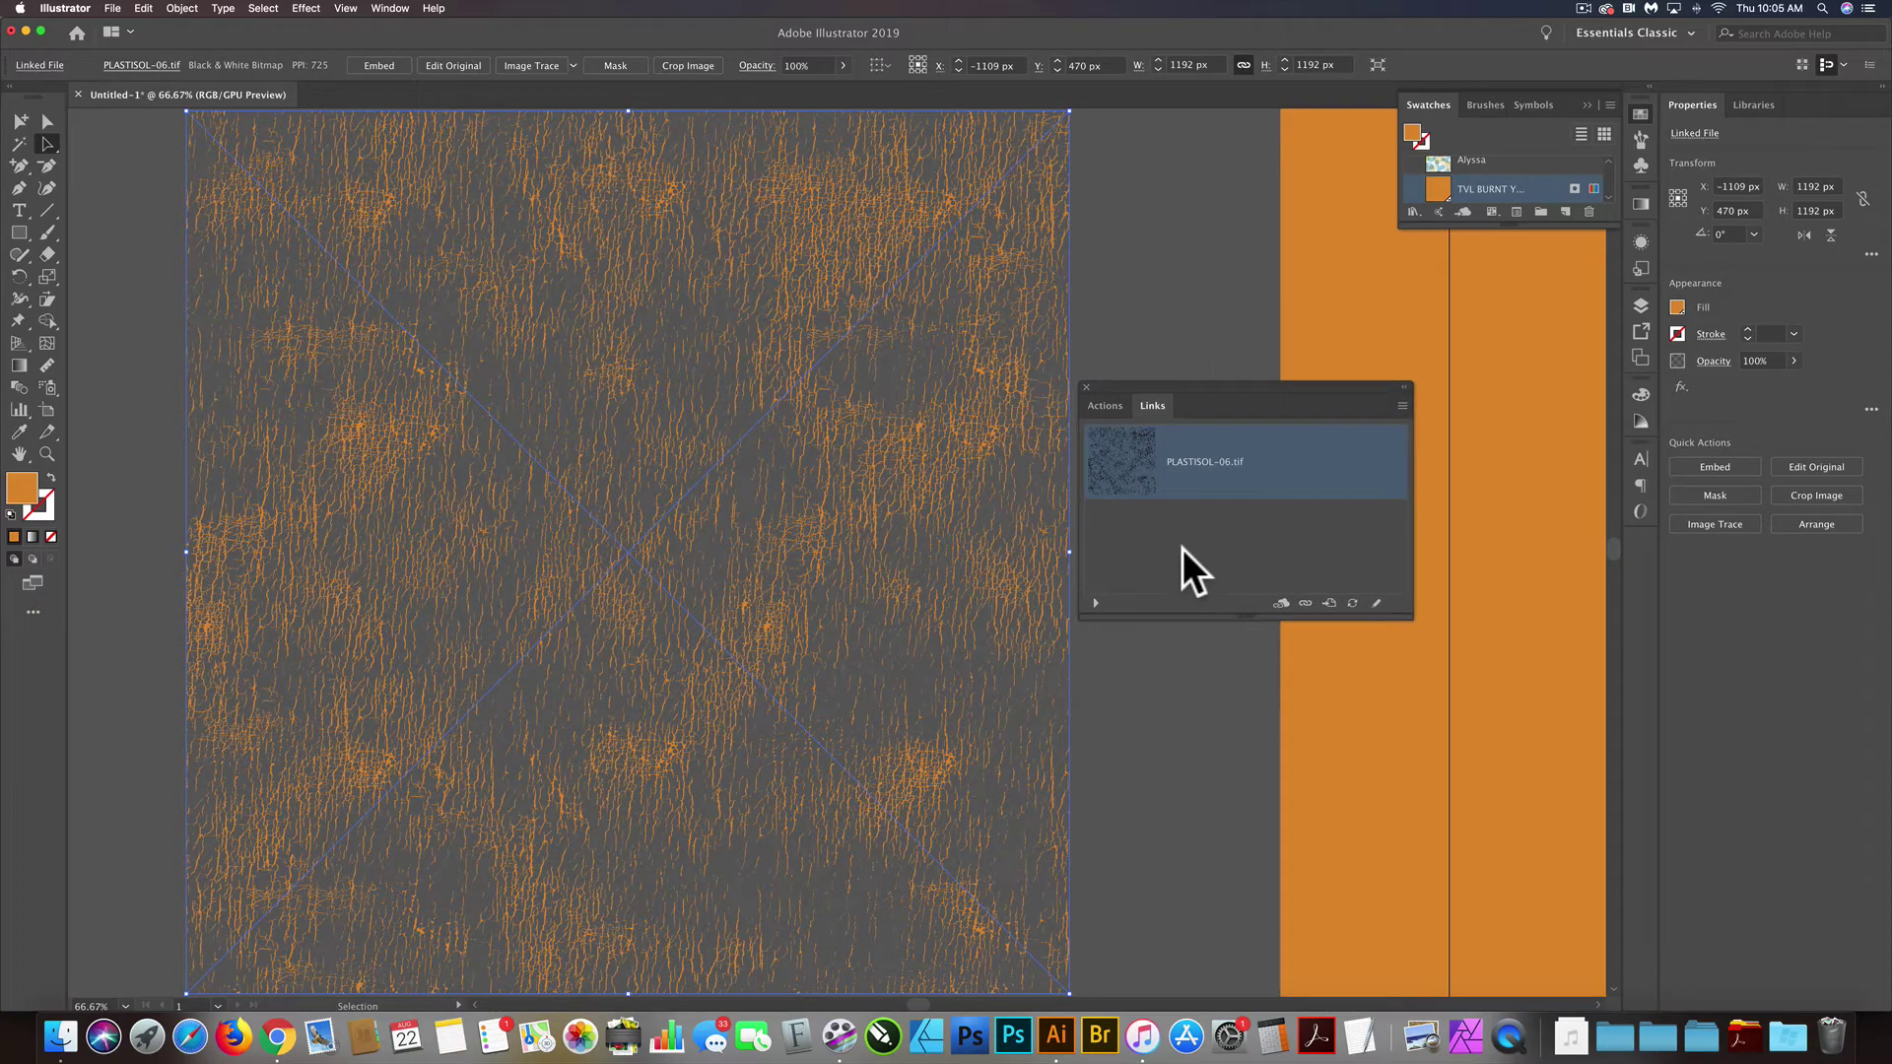
pyautogui.click(390, 9)
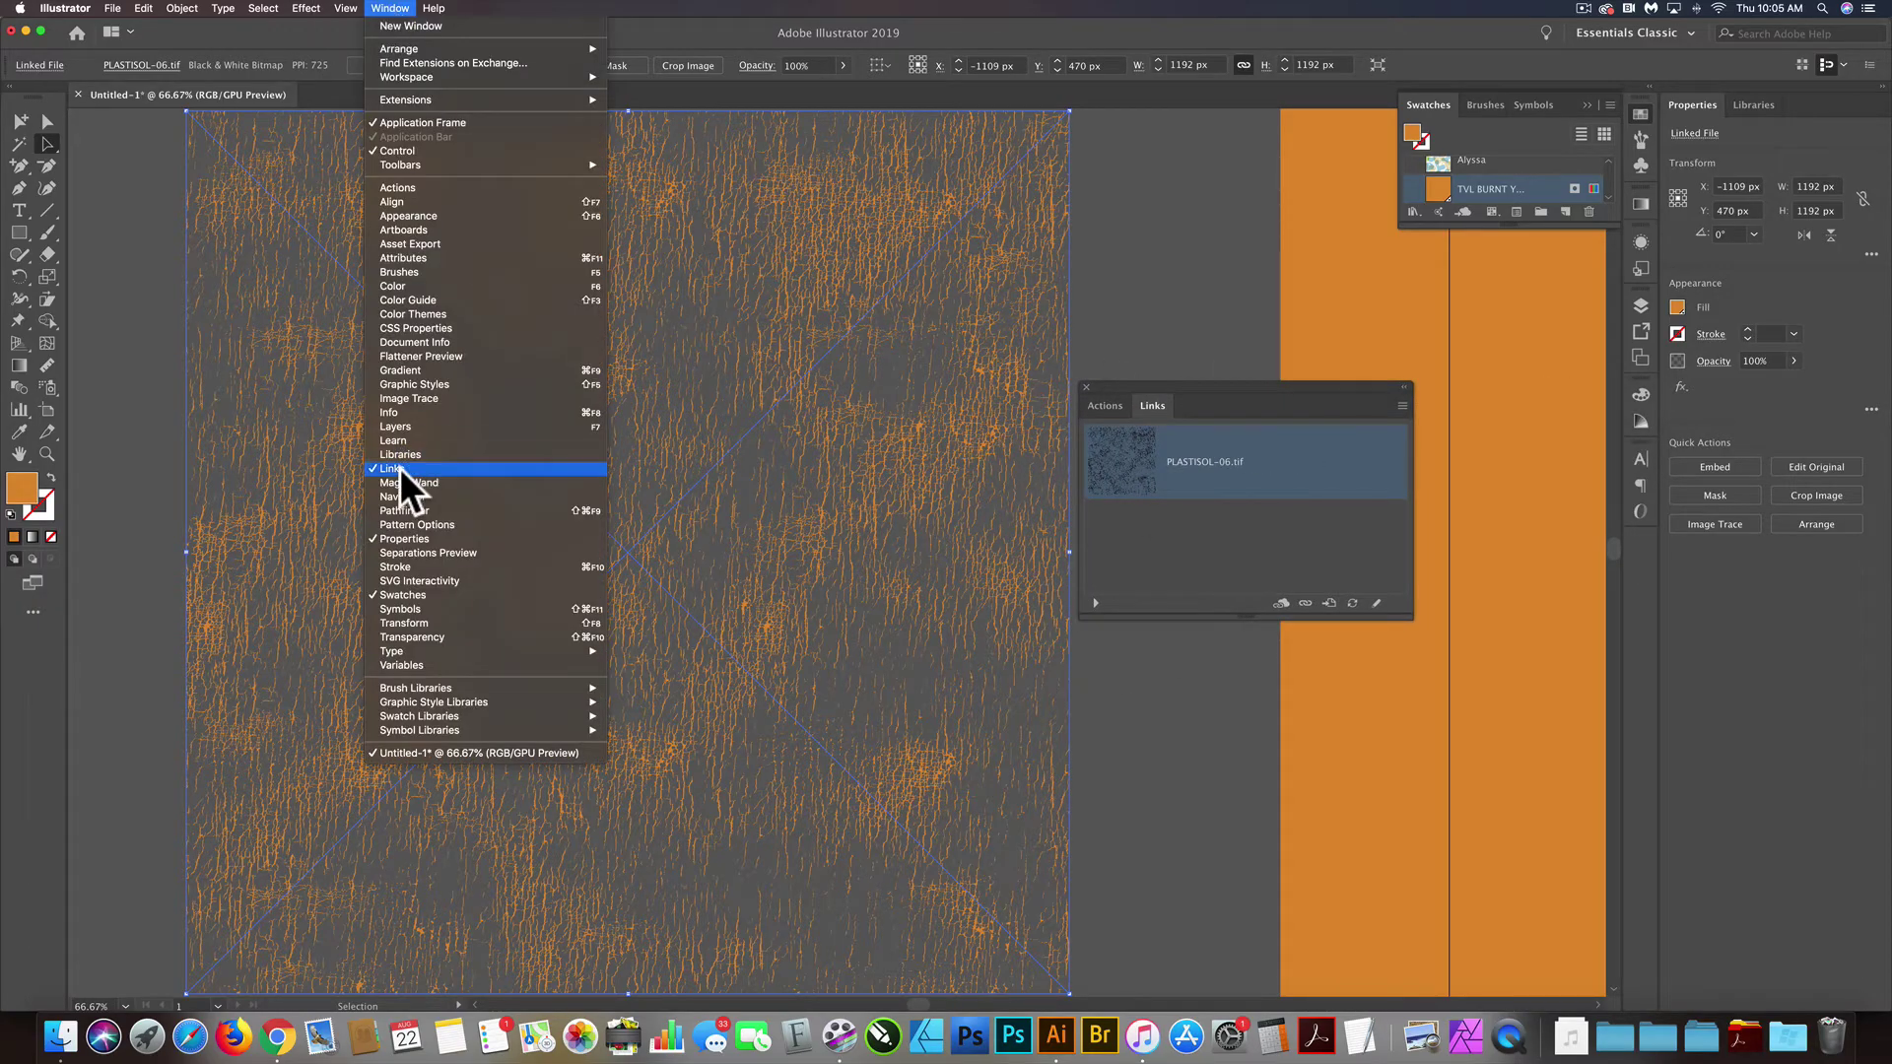
pyautogui.click(390, 9)
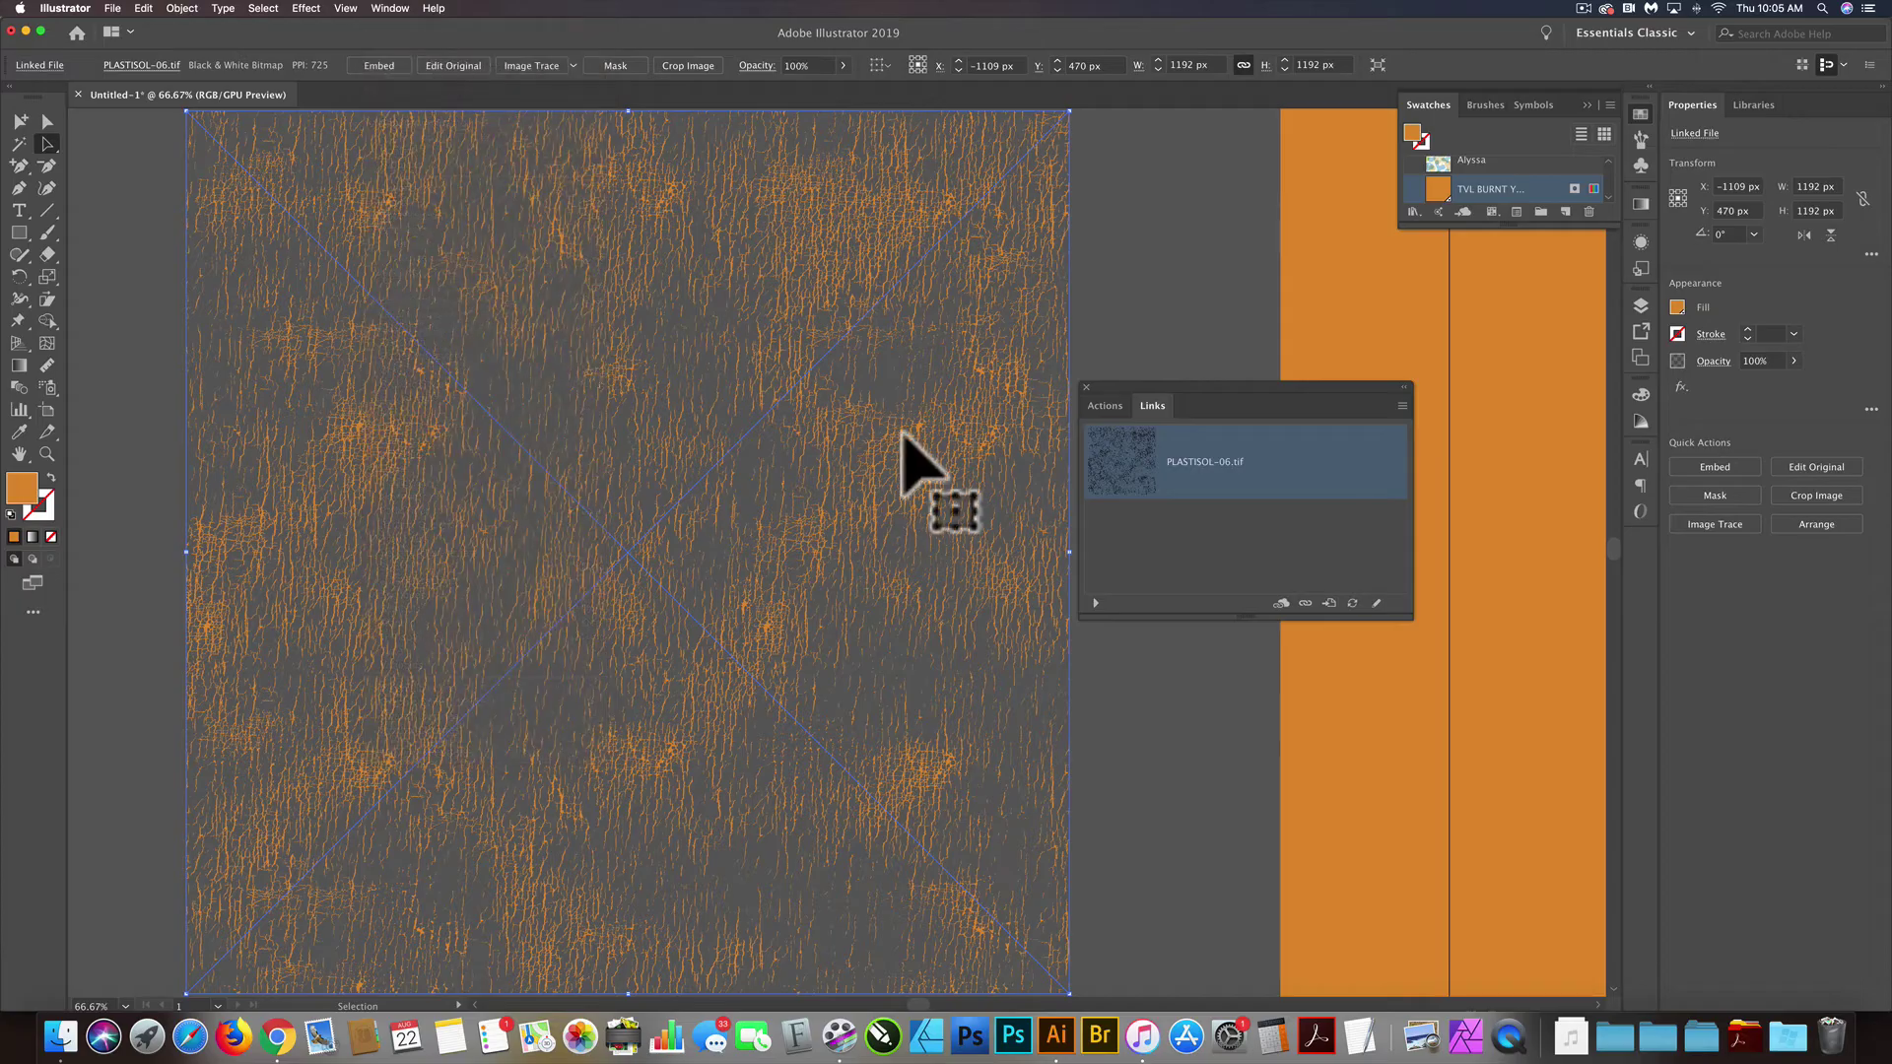
pyautogui.click(739, 507)
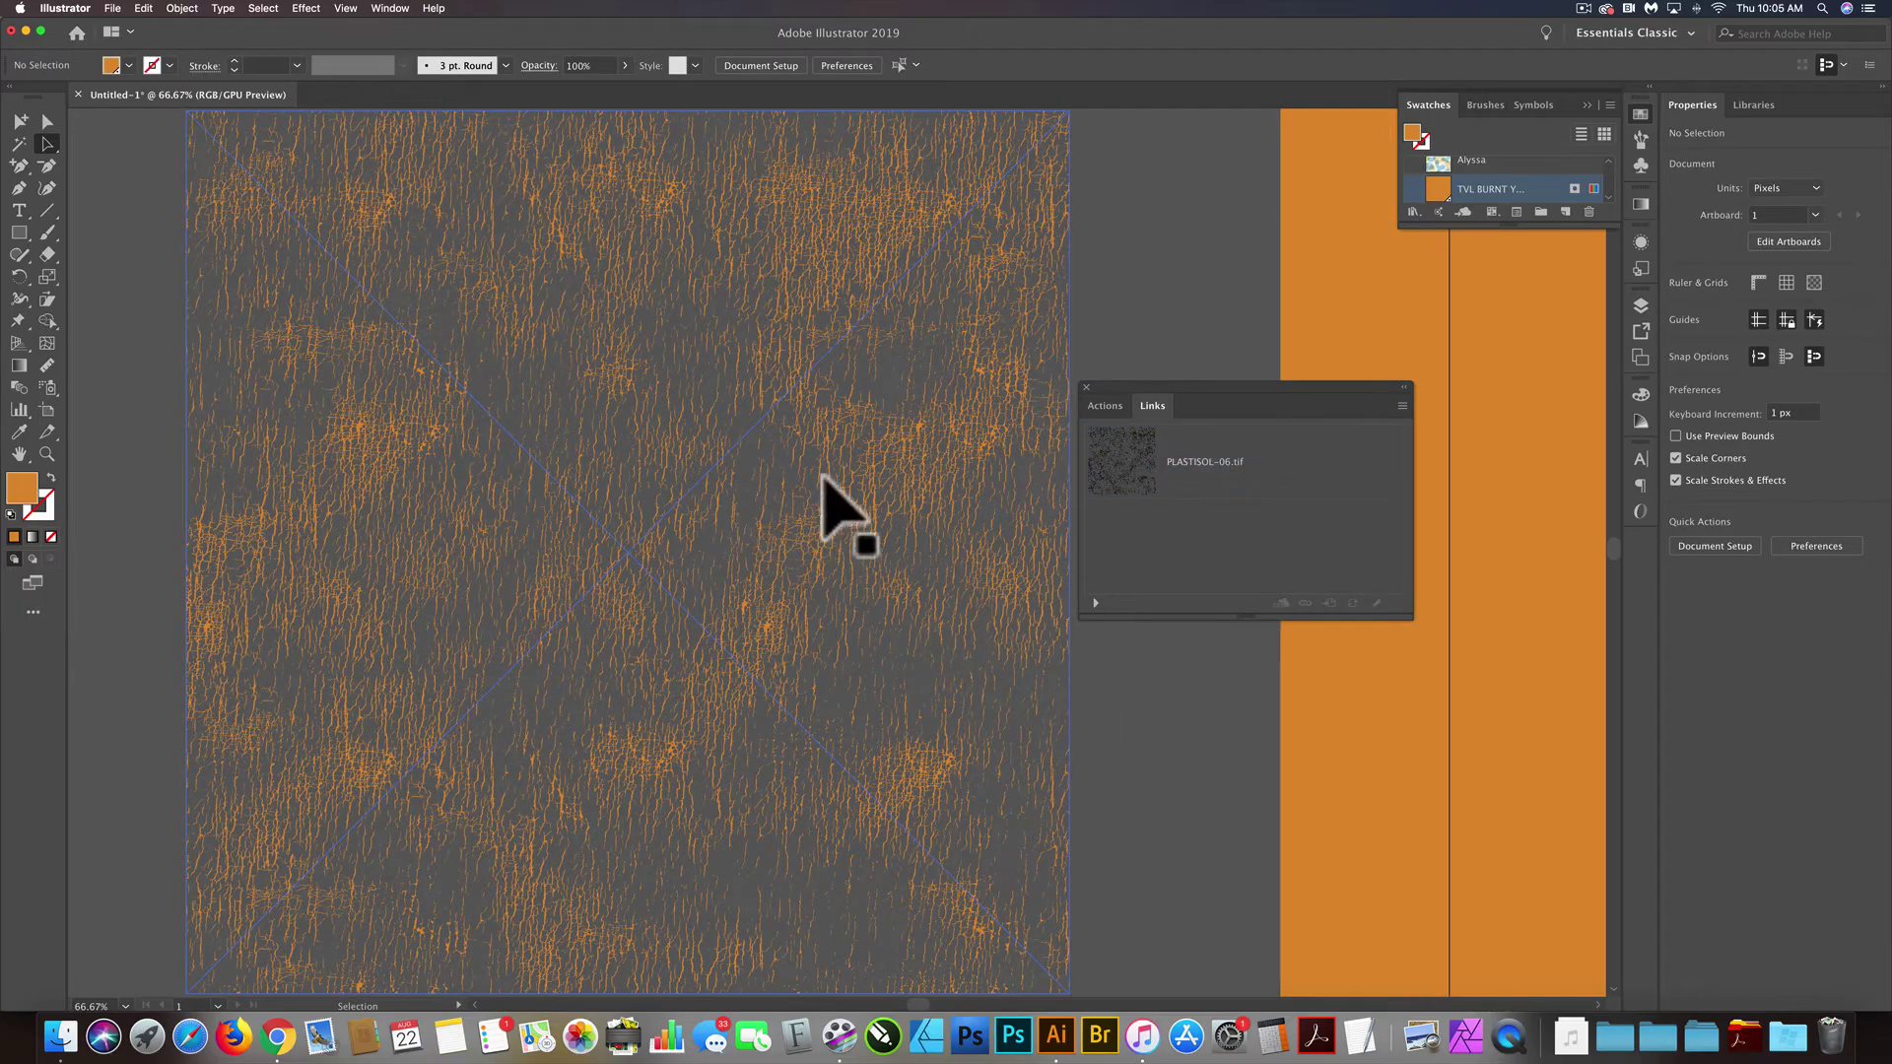
pyautogui.click(840, 589)
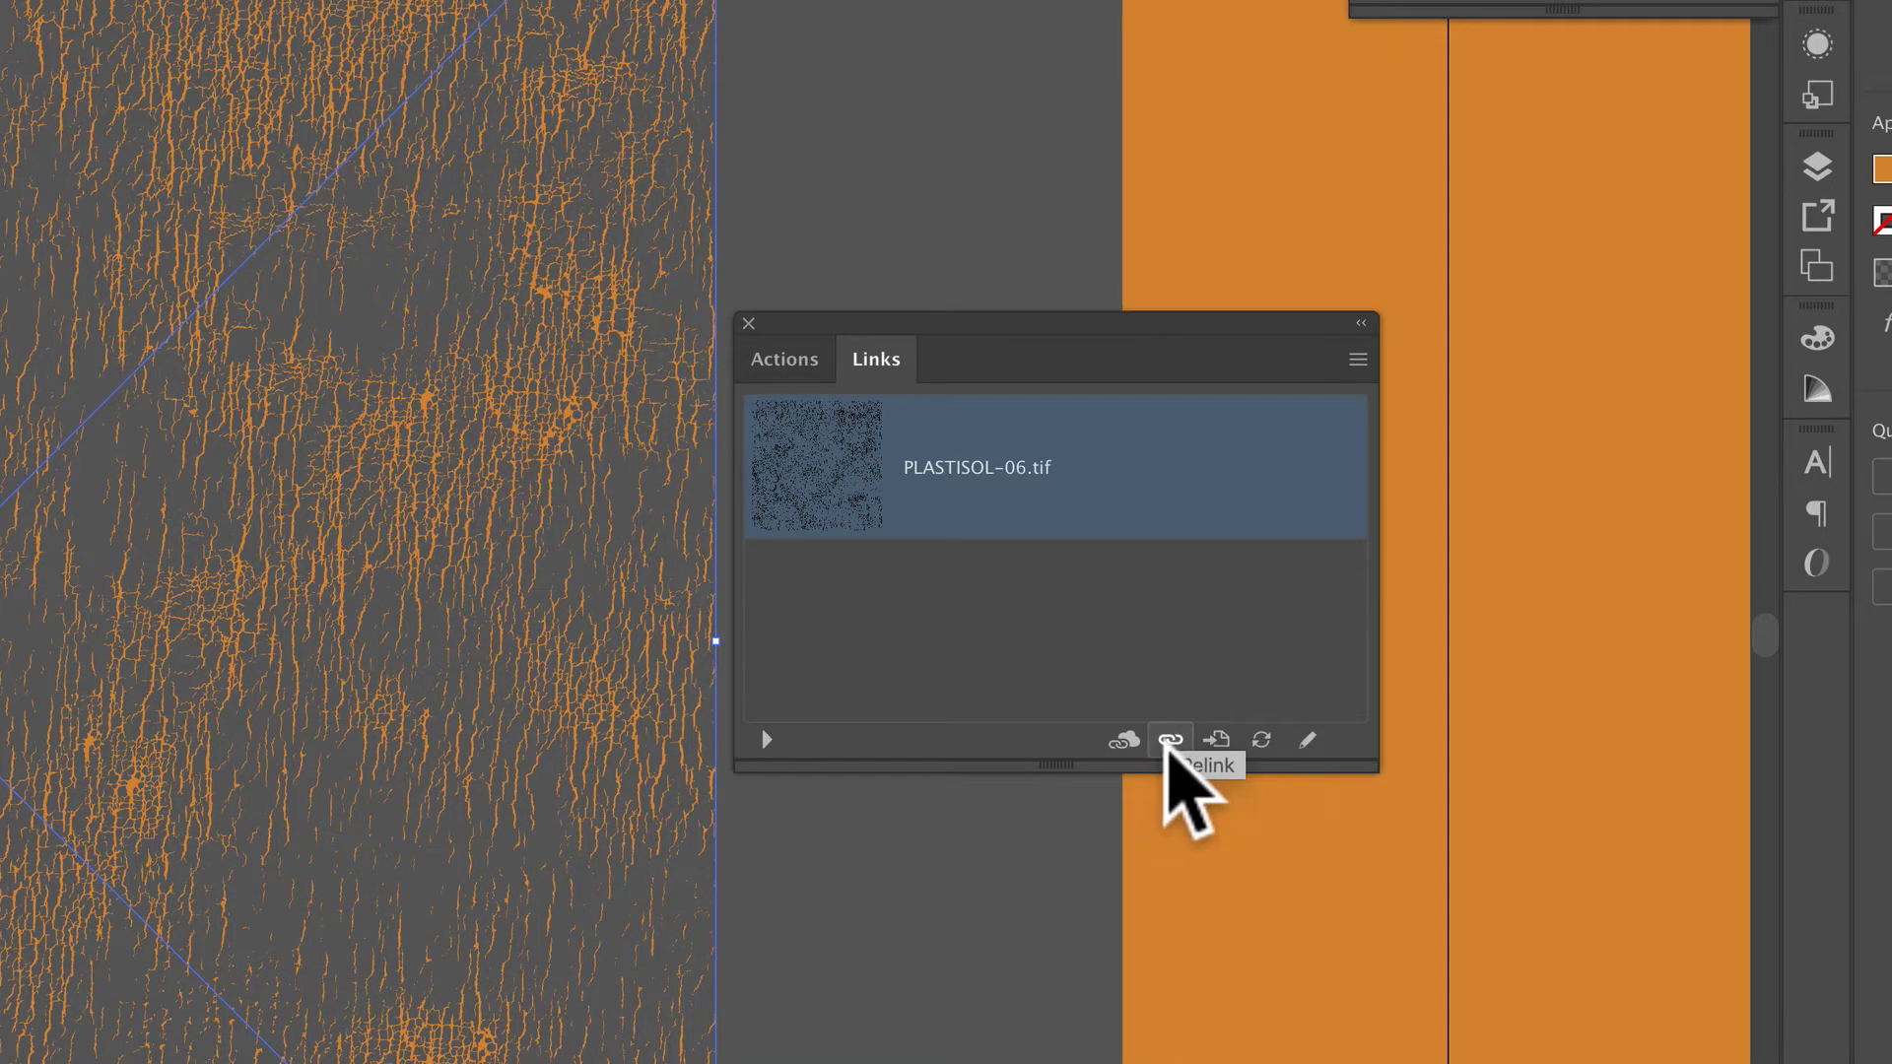
# Step: Relink PLASTISOL-06.tif with Link unchecked so the texture is embedded instead of linked
pyautogui.click(1170, 740)
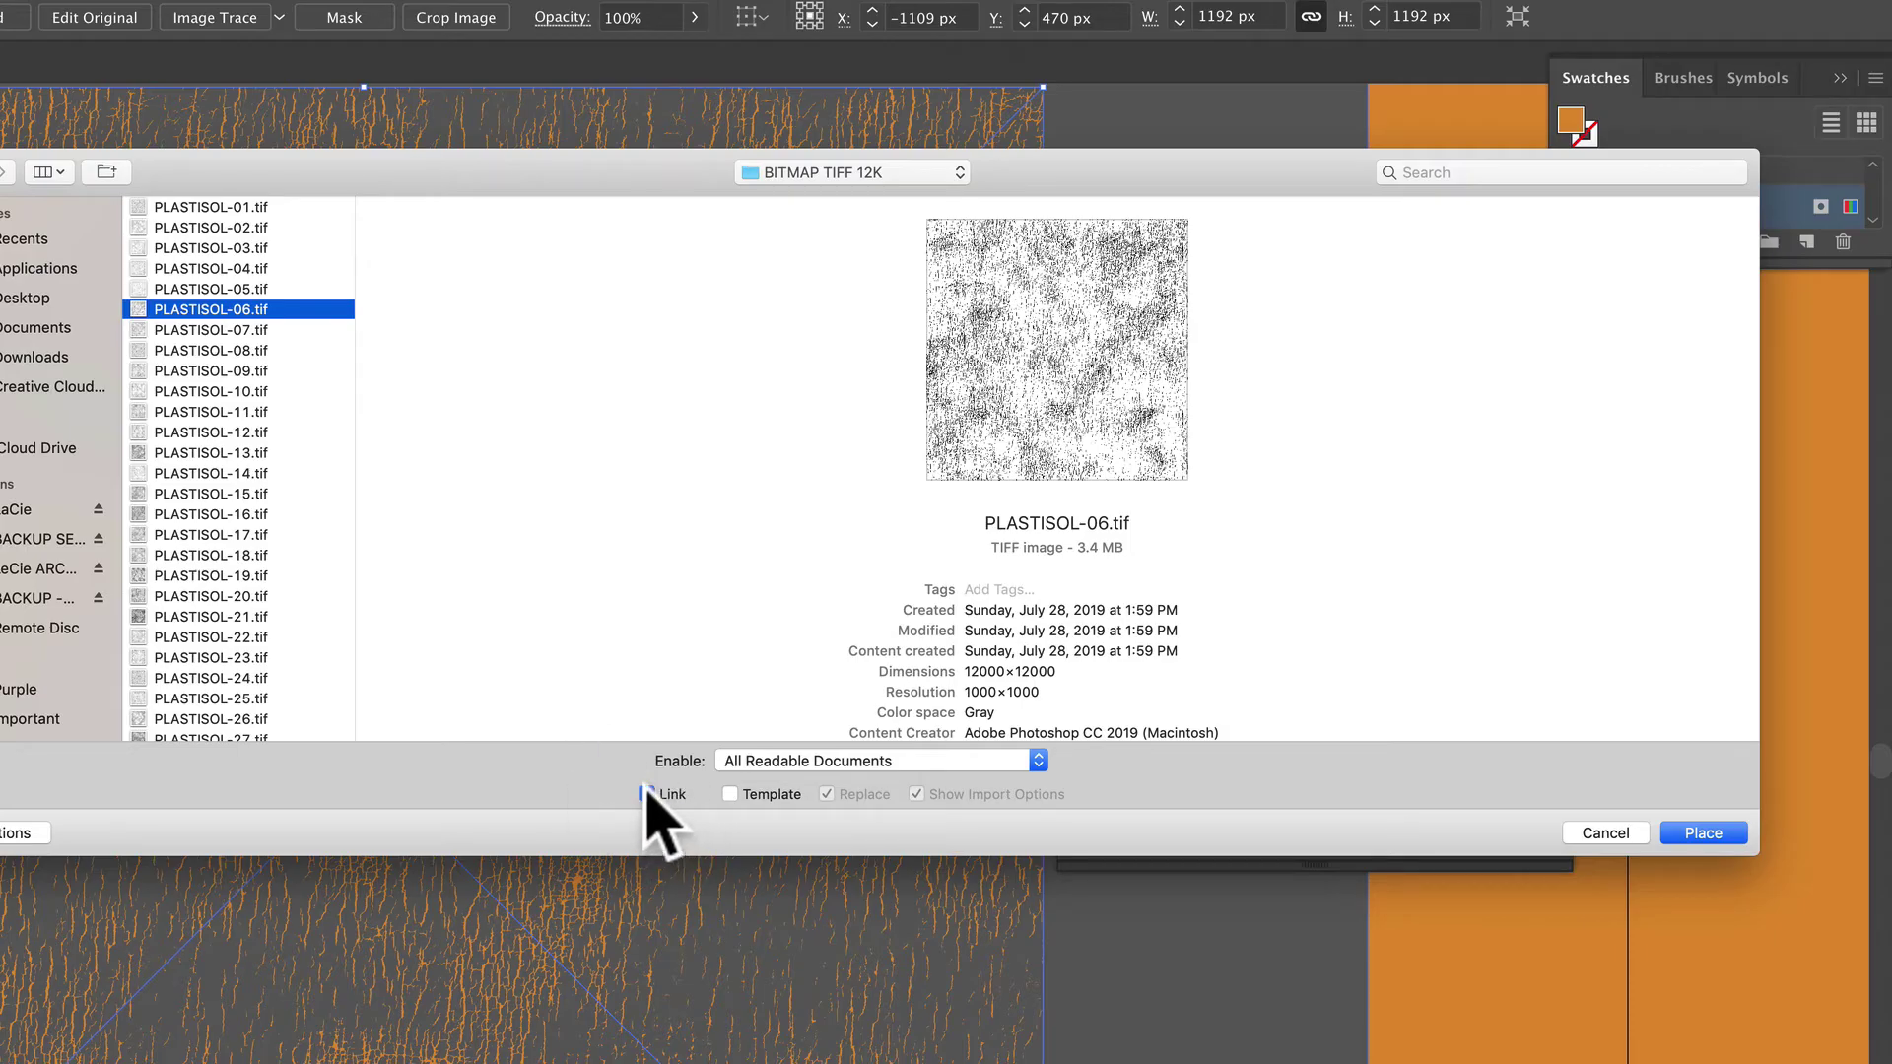
pyautogui.click(647, 793)
pyautogui.click(1726, 831)
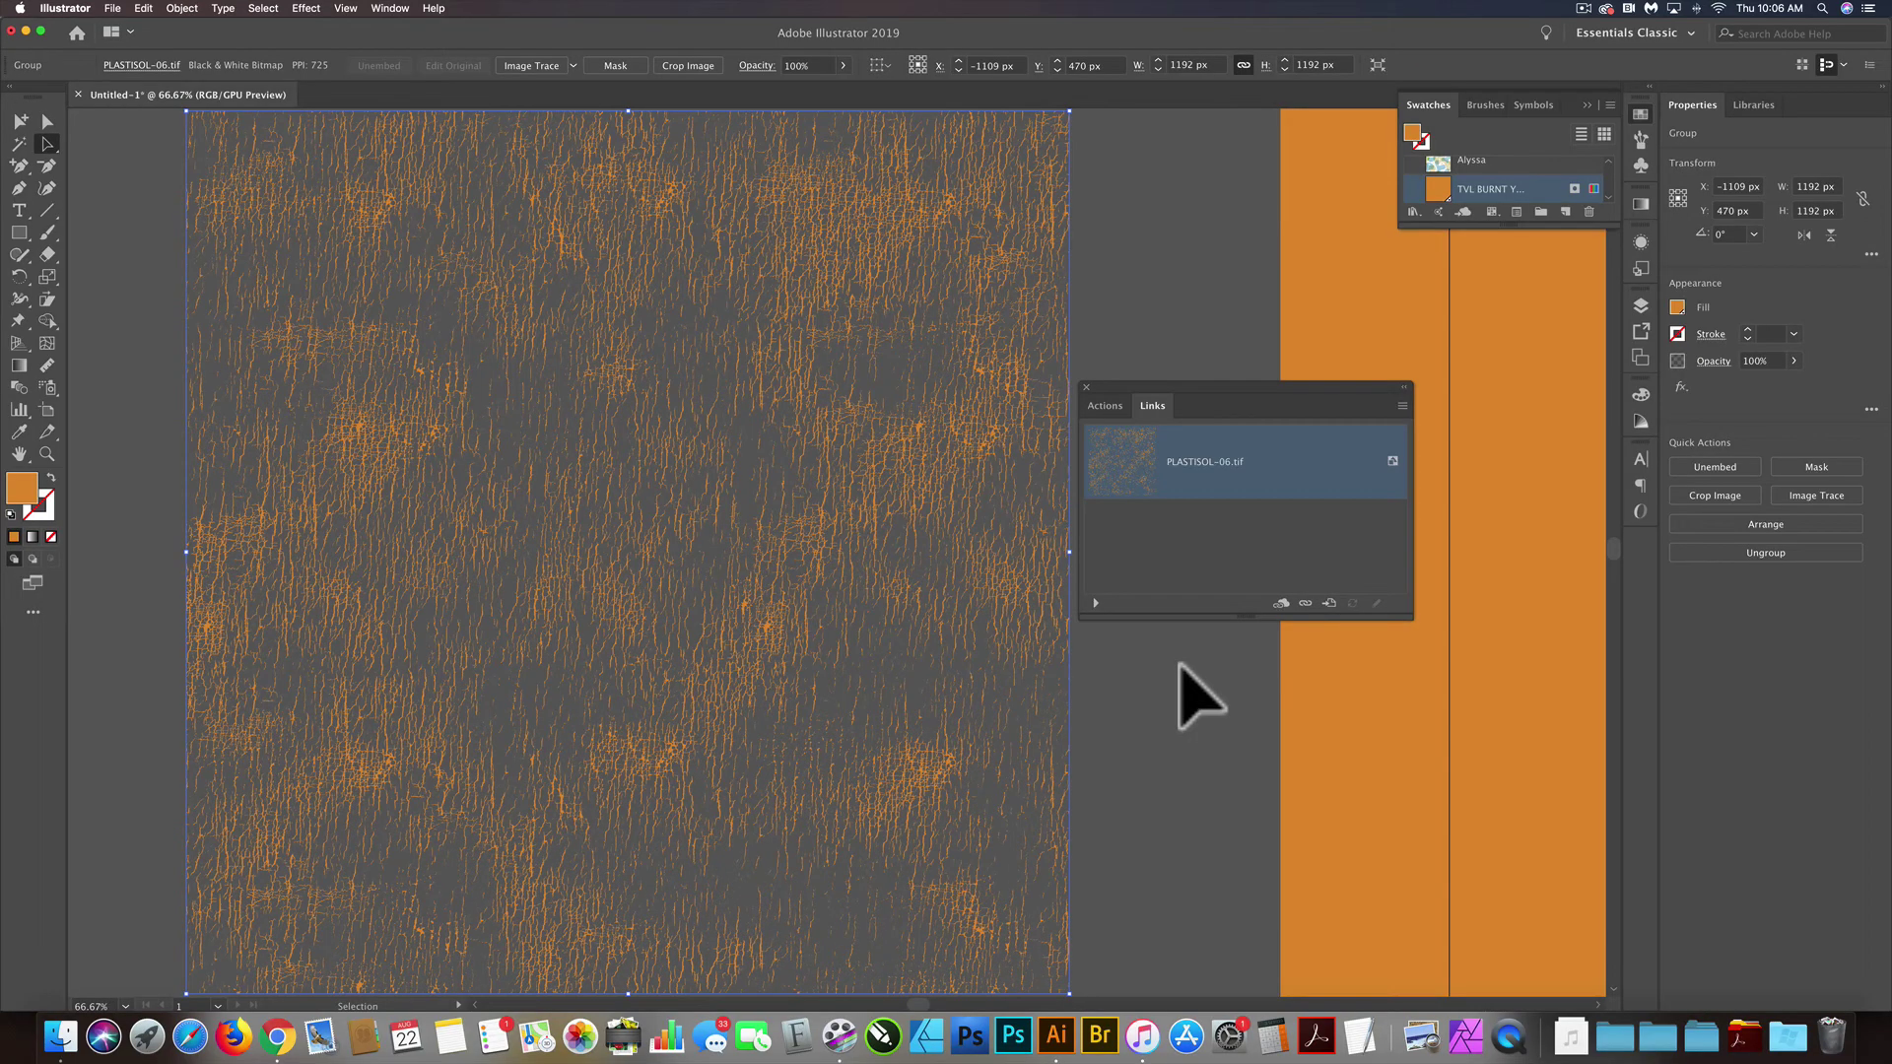
# Step: Delete the embedded texture, return the view to the orange artboard, and move the Links panel aside
pyautogui.press('Delete')
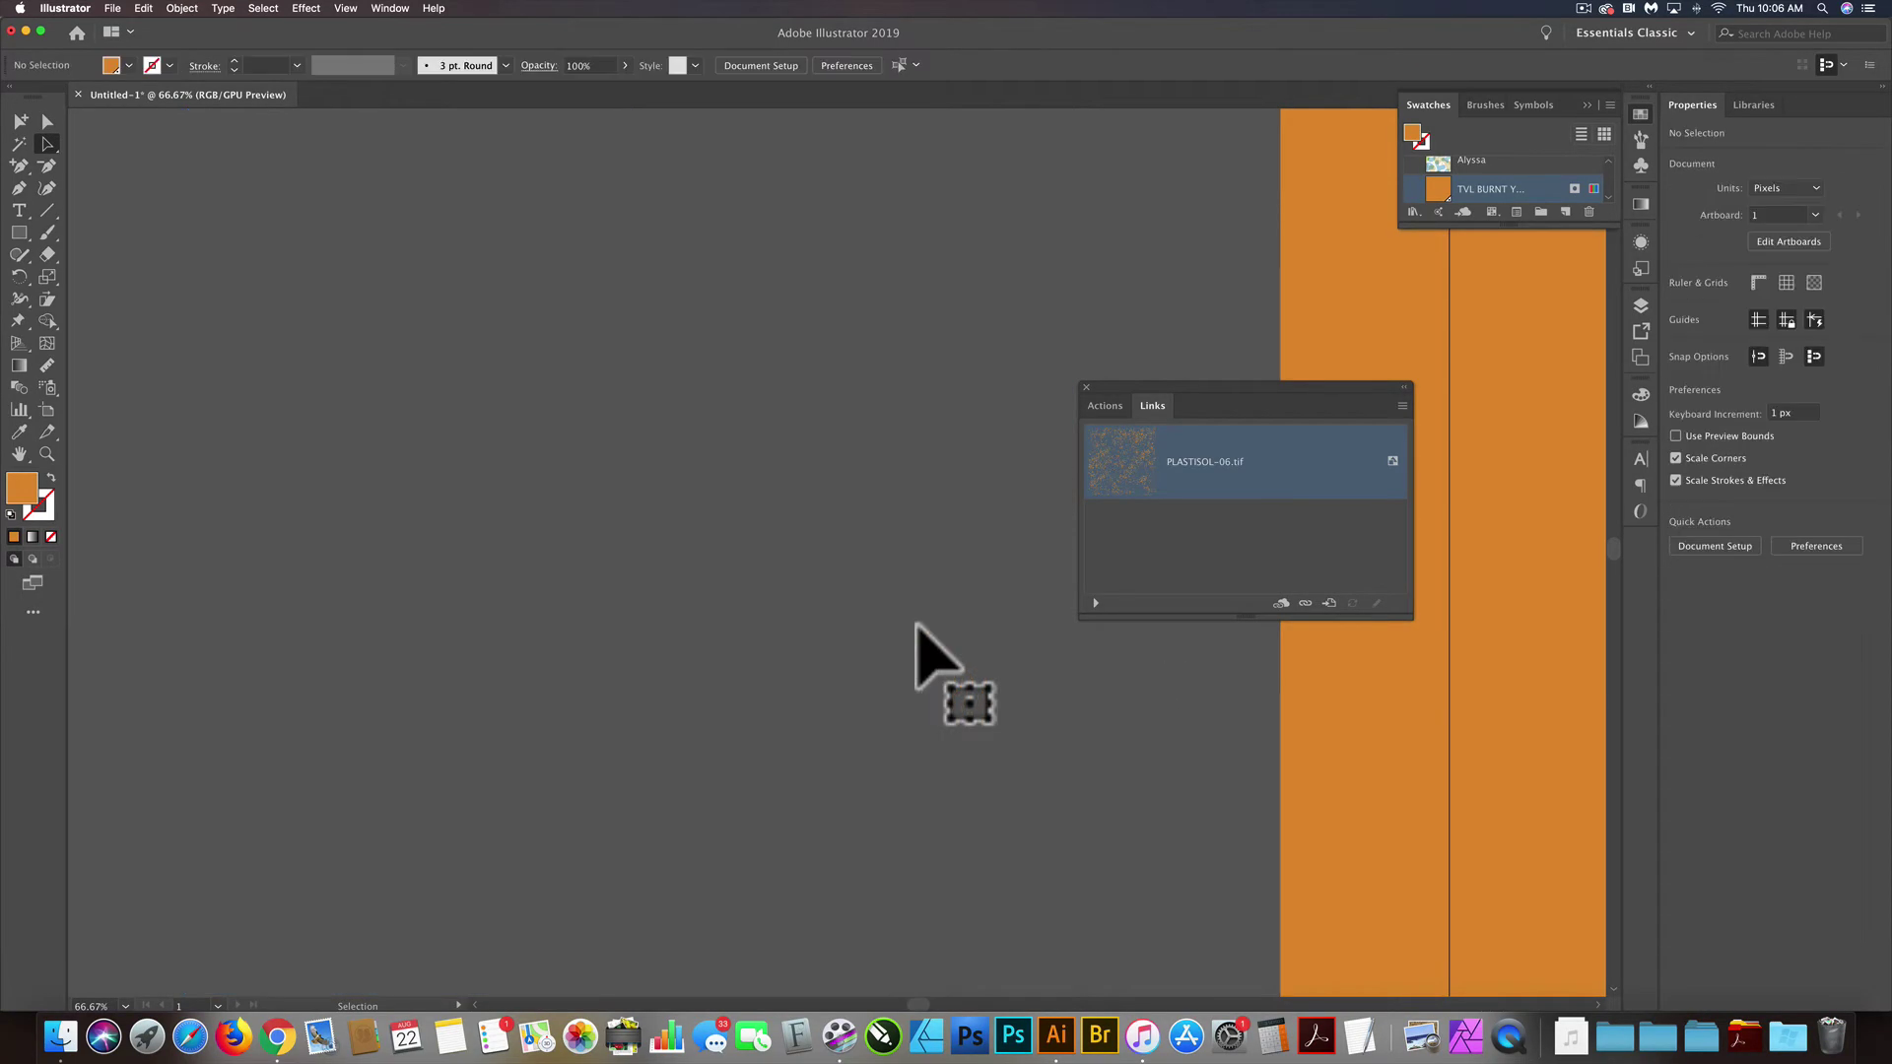
pyautogui.moveTo(1469, 718); pyautogui.dragTo(152, 678)
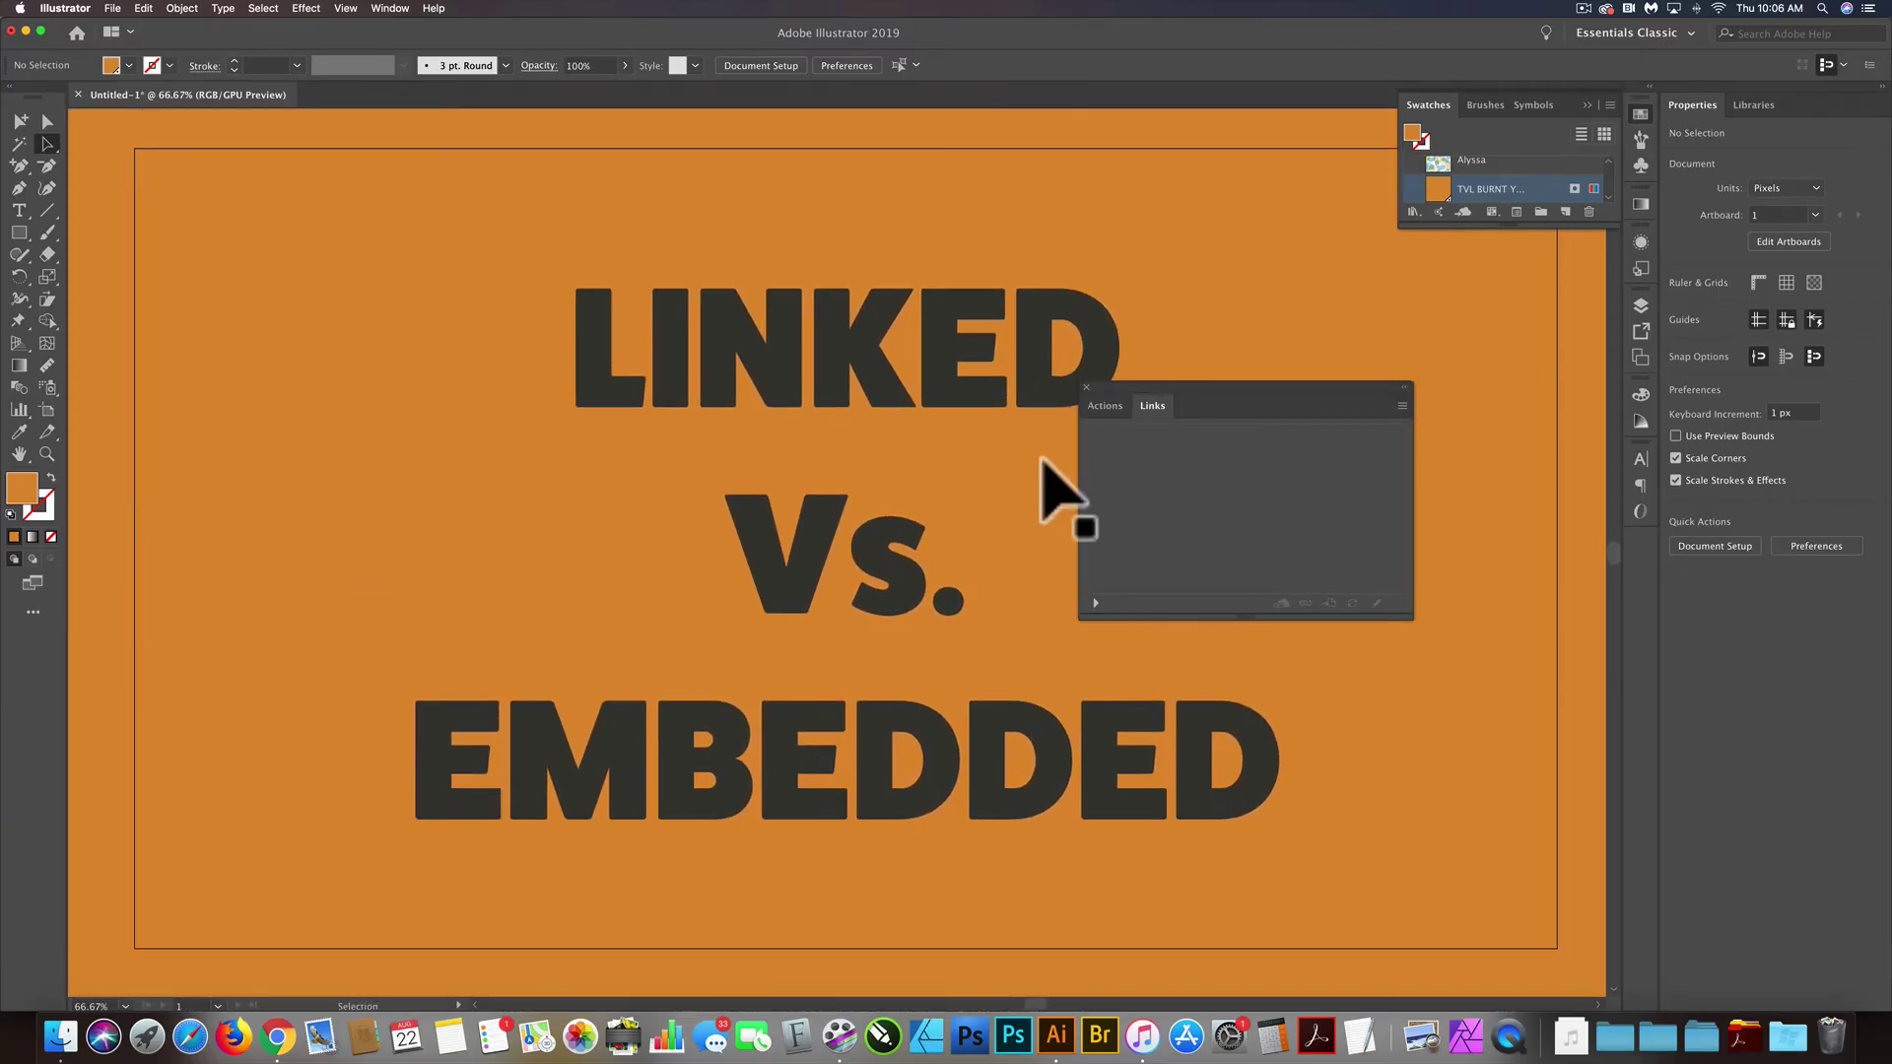
pyautogui.moveTo(1162, 392); pyautogui.dragTo(1476, 386)
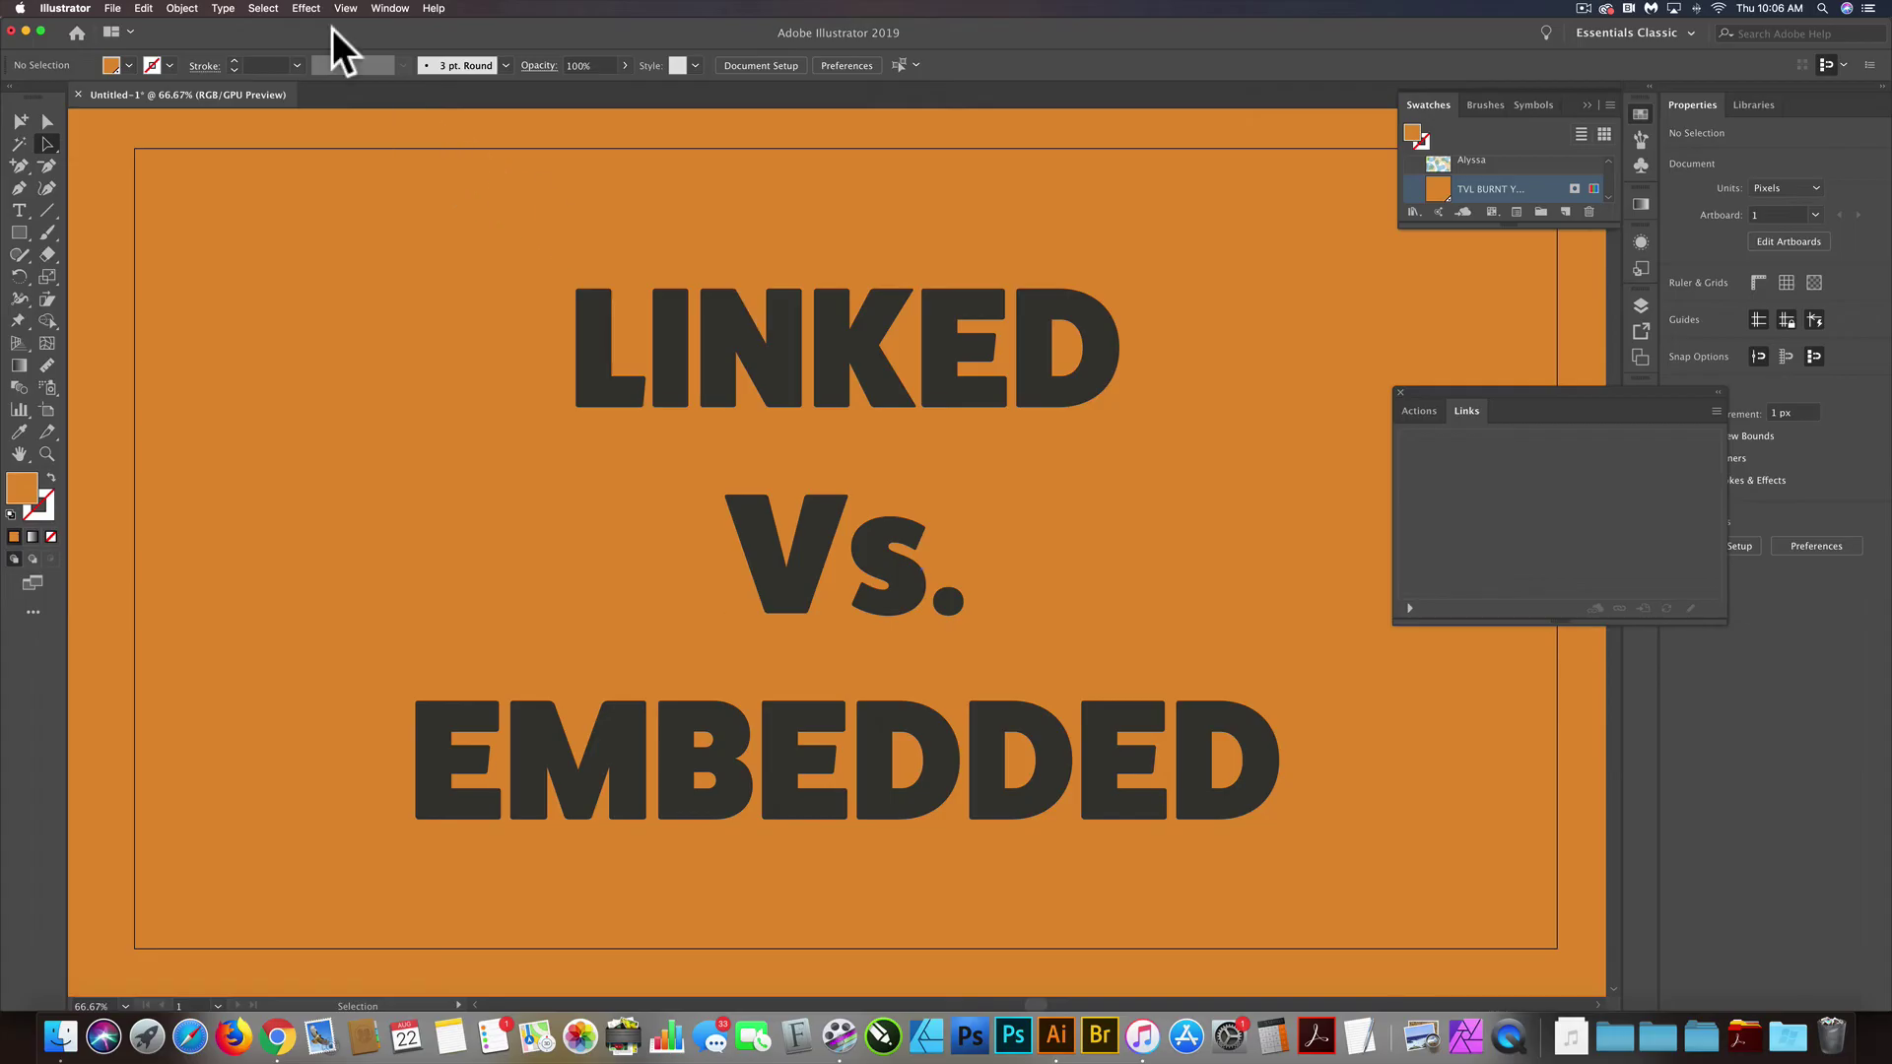
pyautogui.click(112, 9)
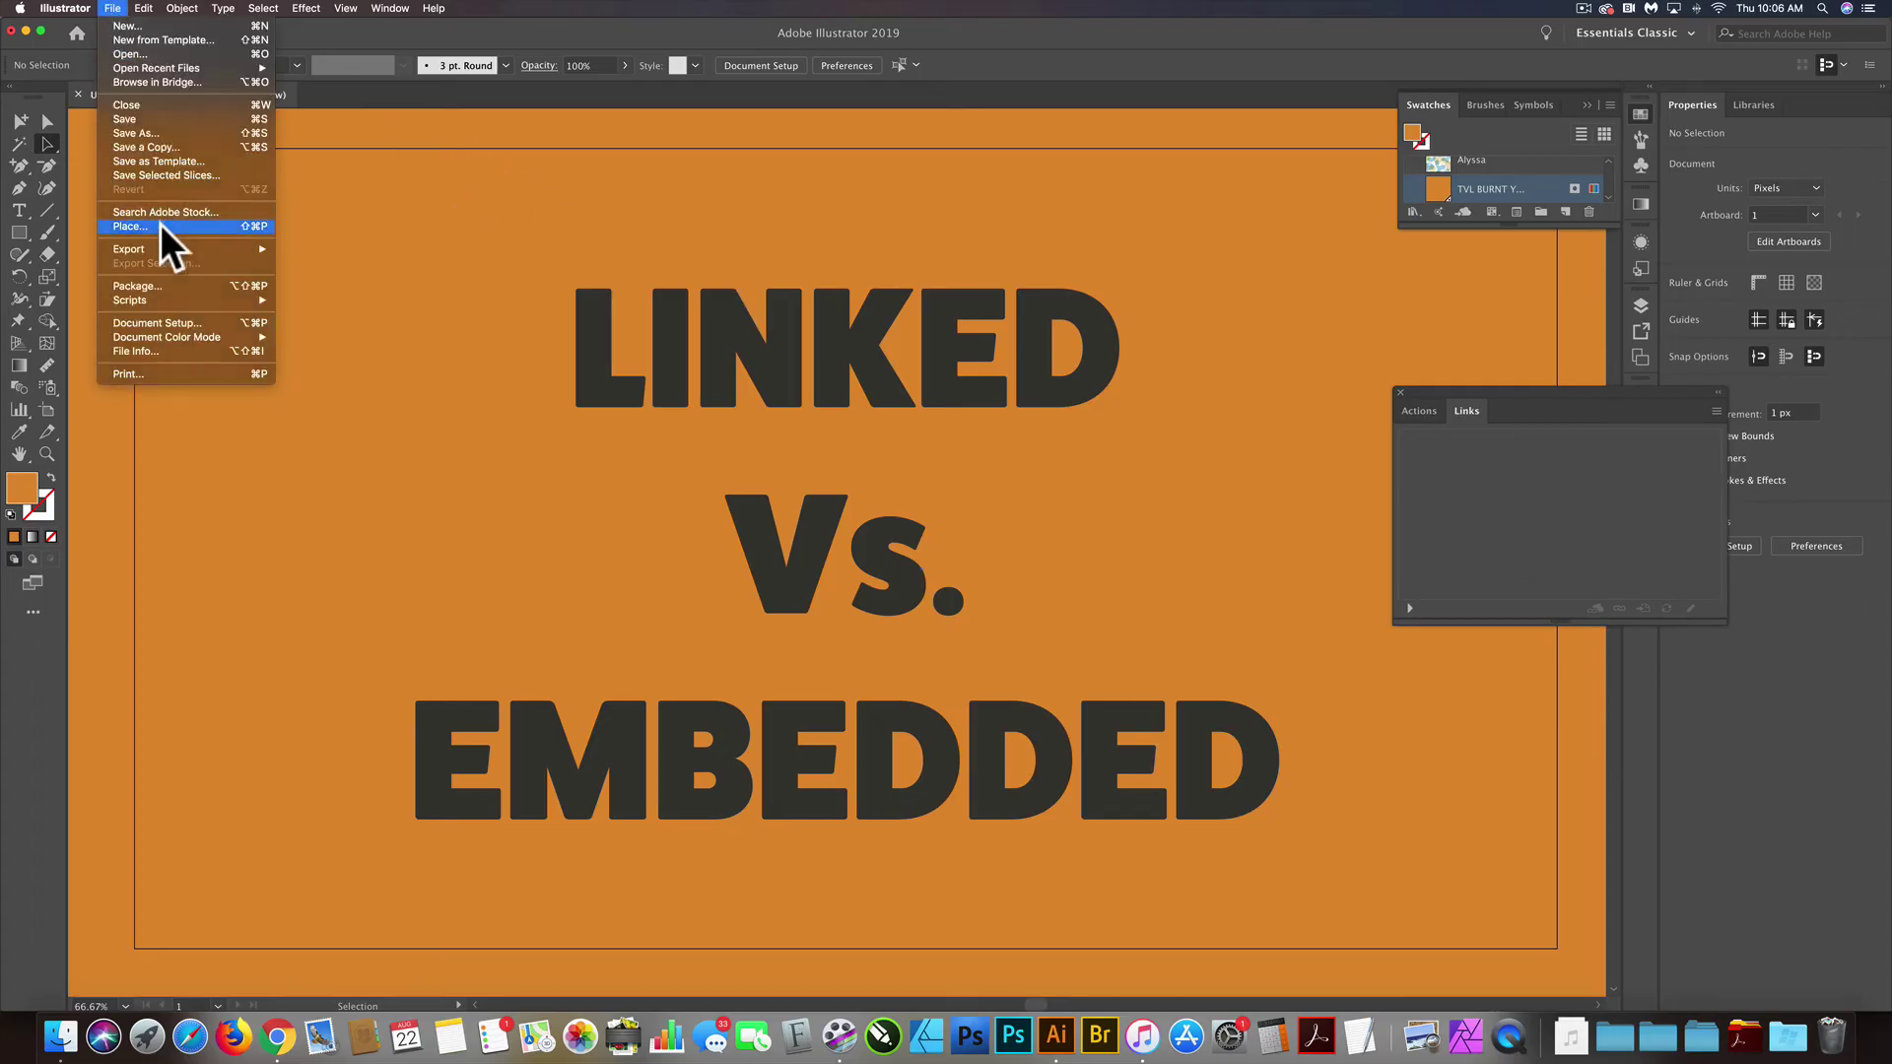
# Step: Load PLASTISOL-06.tif for placing with linking switched off so it embeds
pyautogui.click(160, 224)
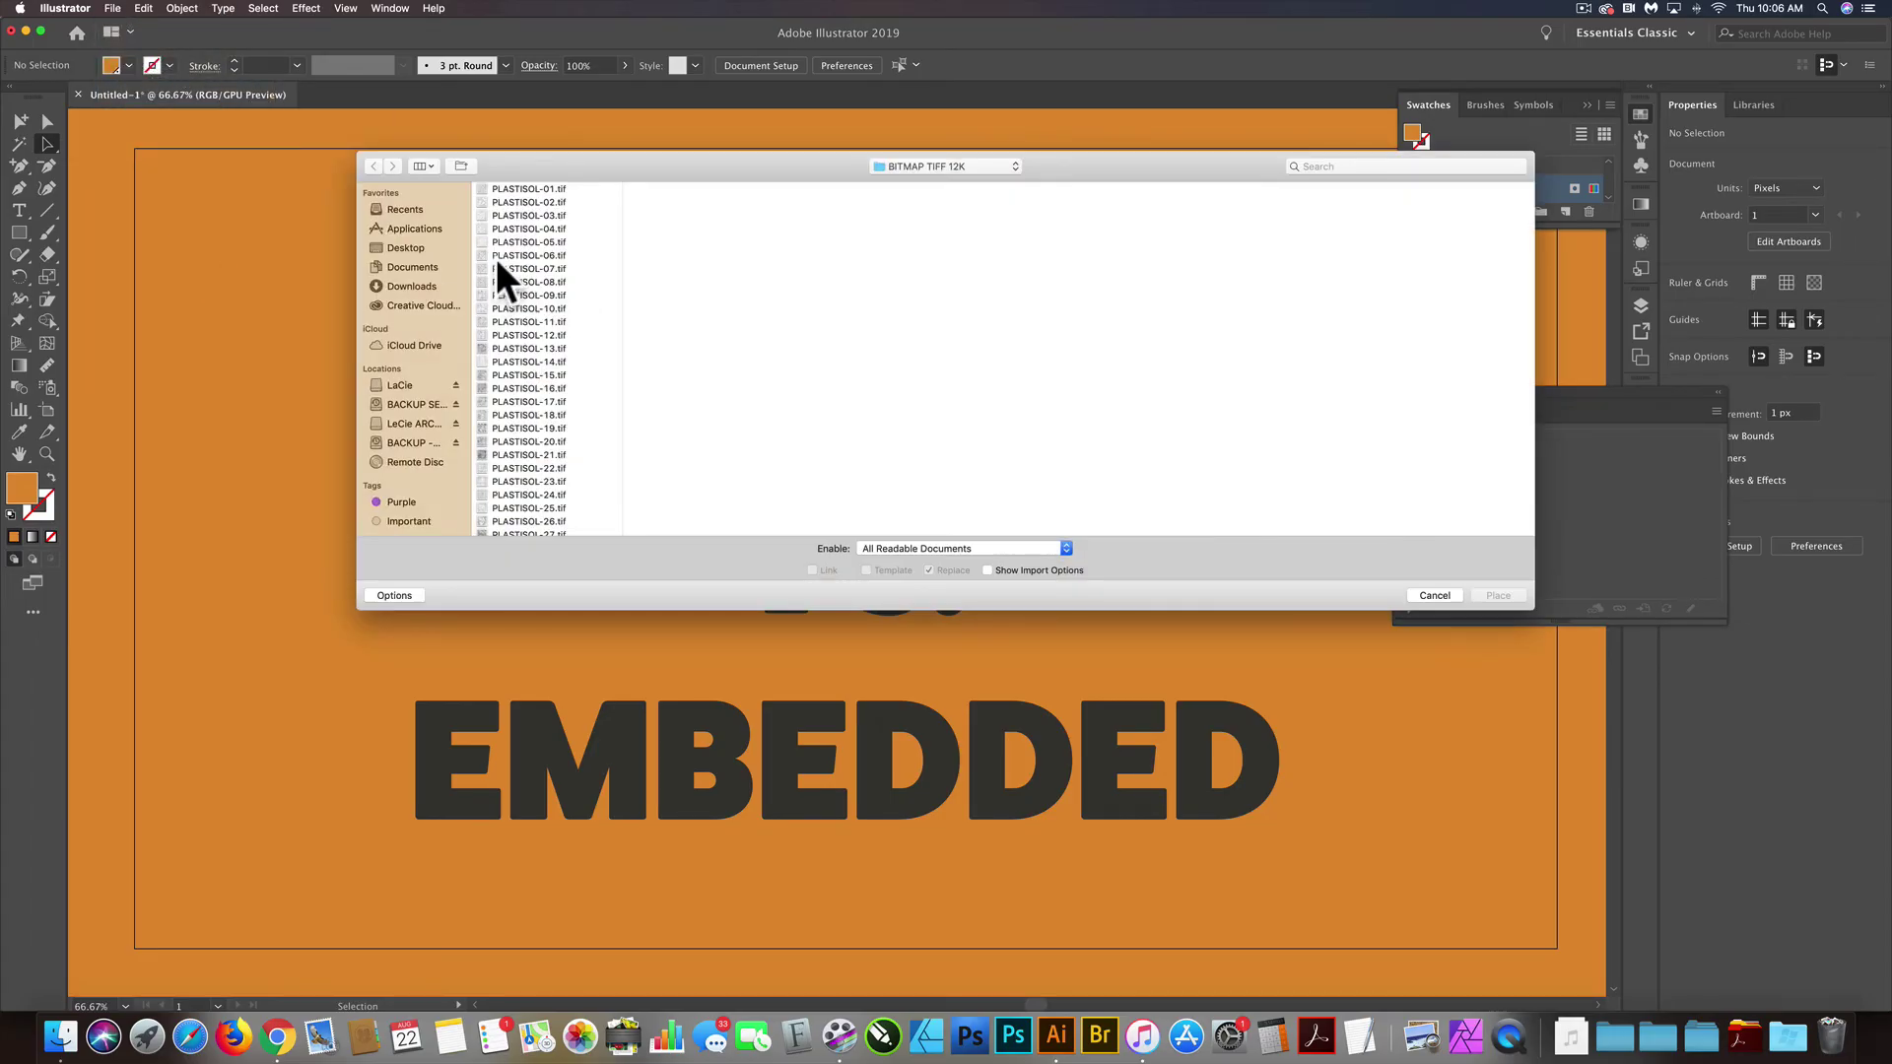
pyautogui.click(499, 254)
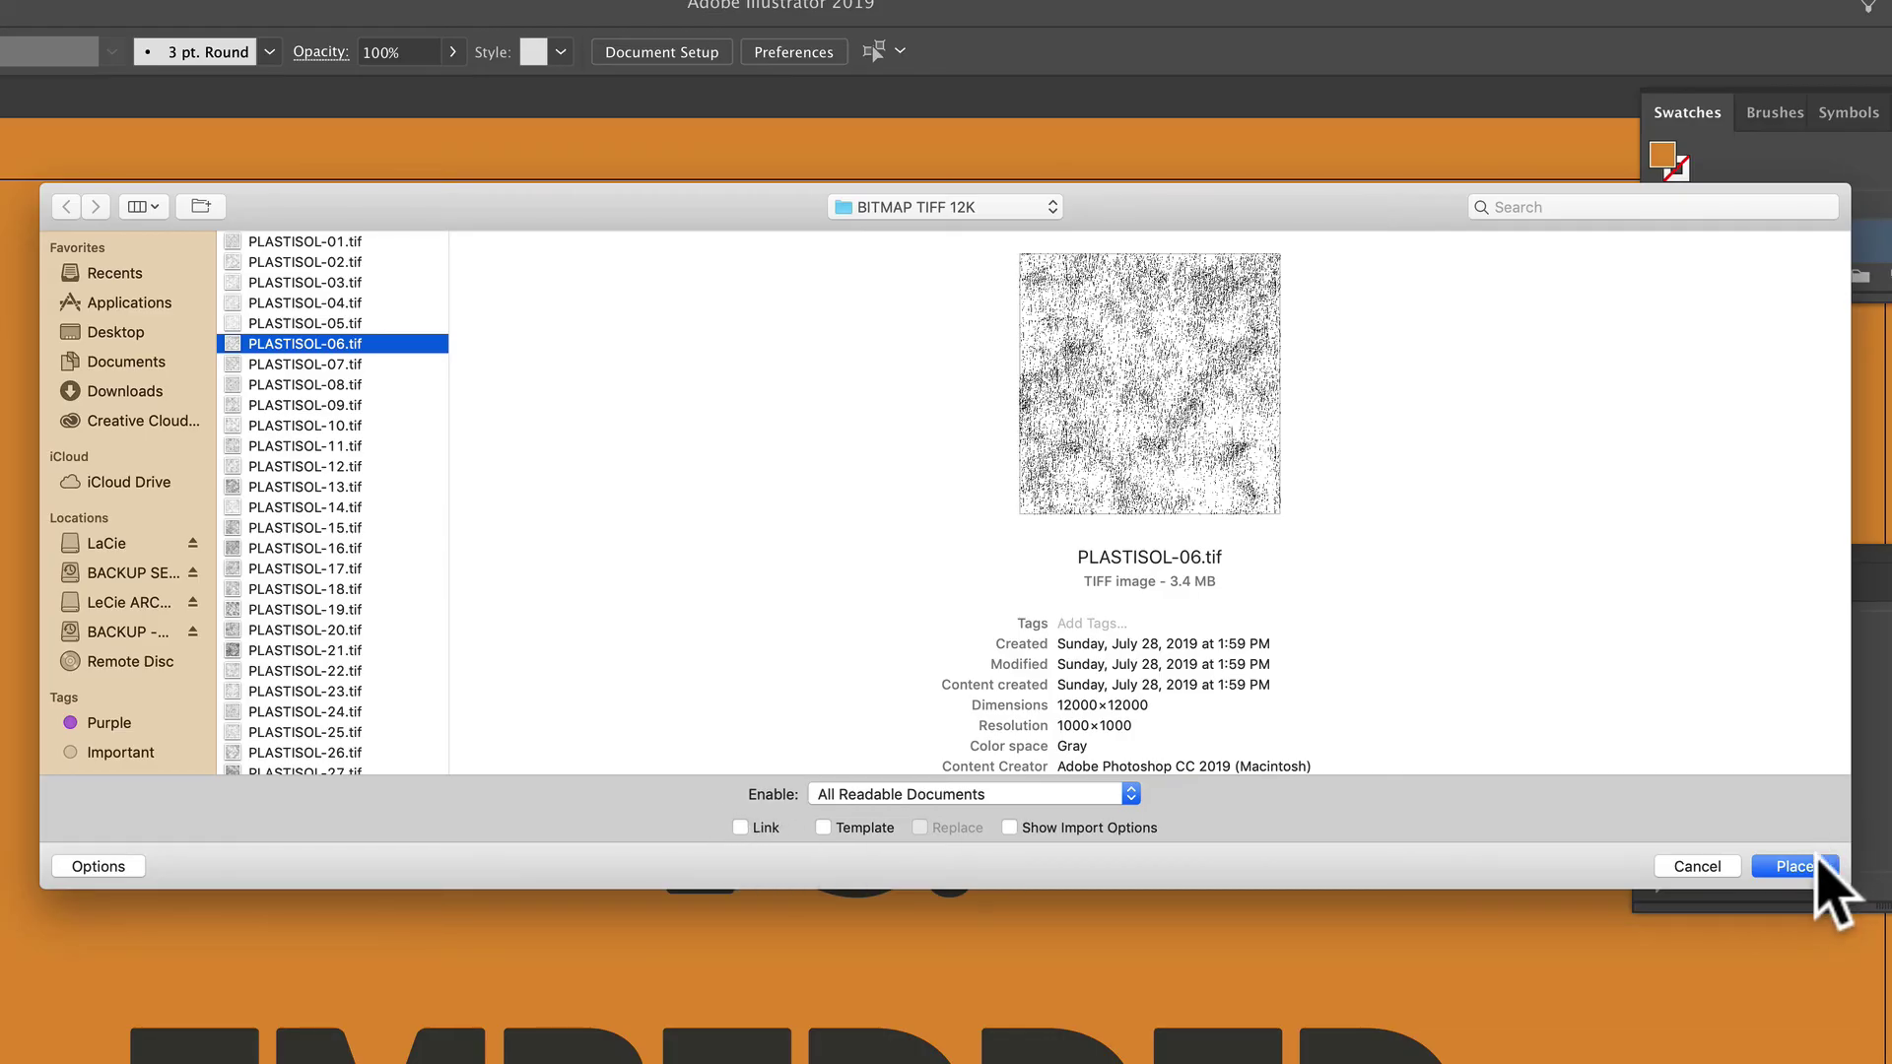
pyautogui.click(1793, 866)
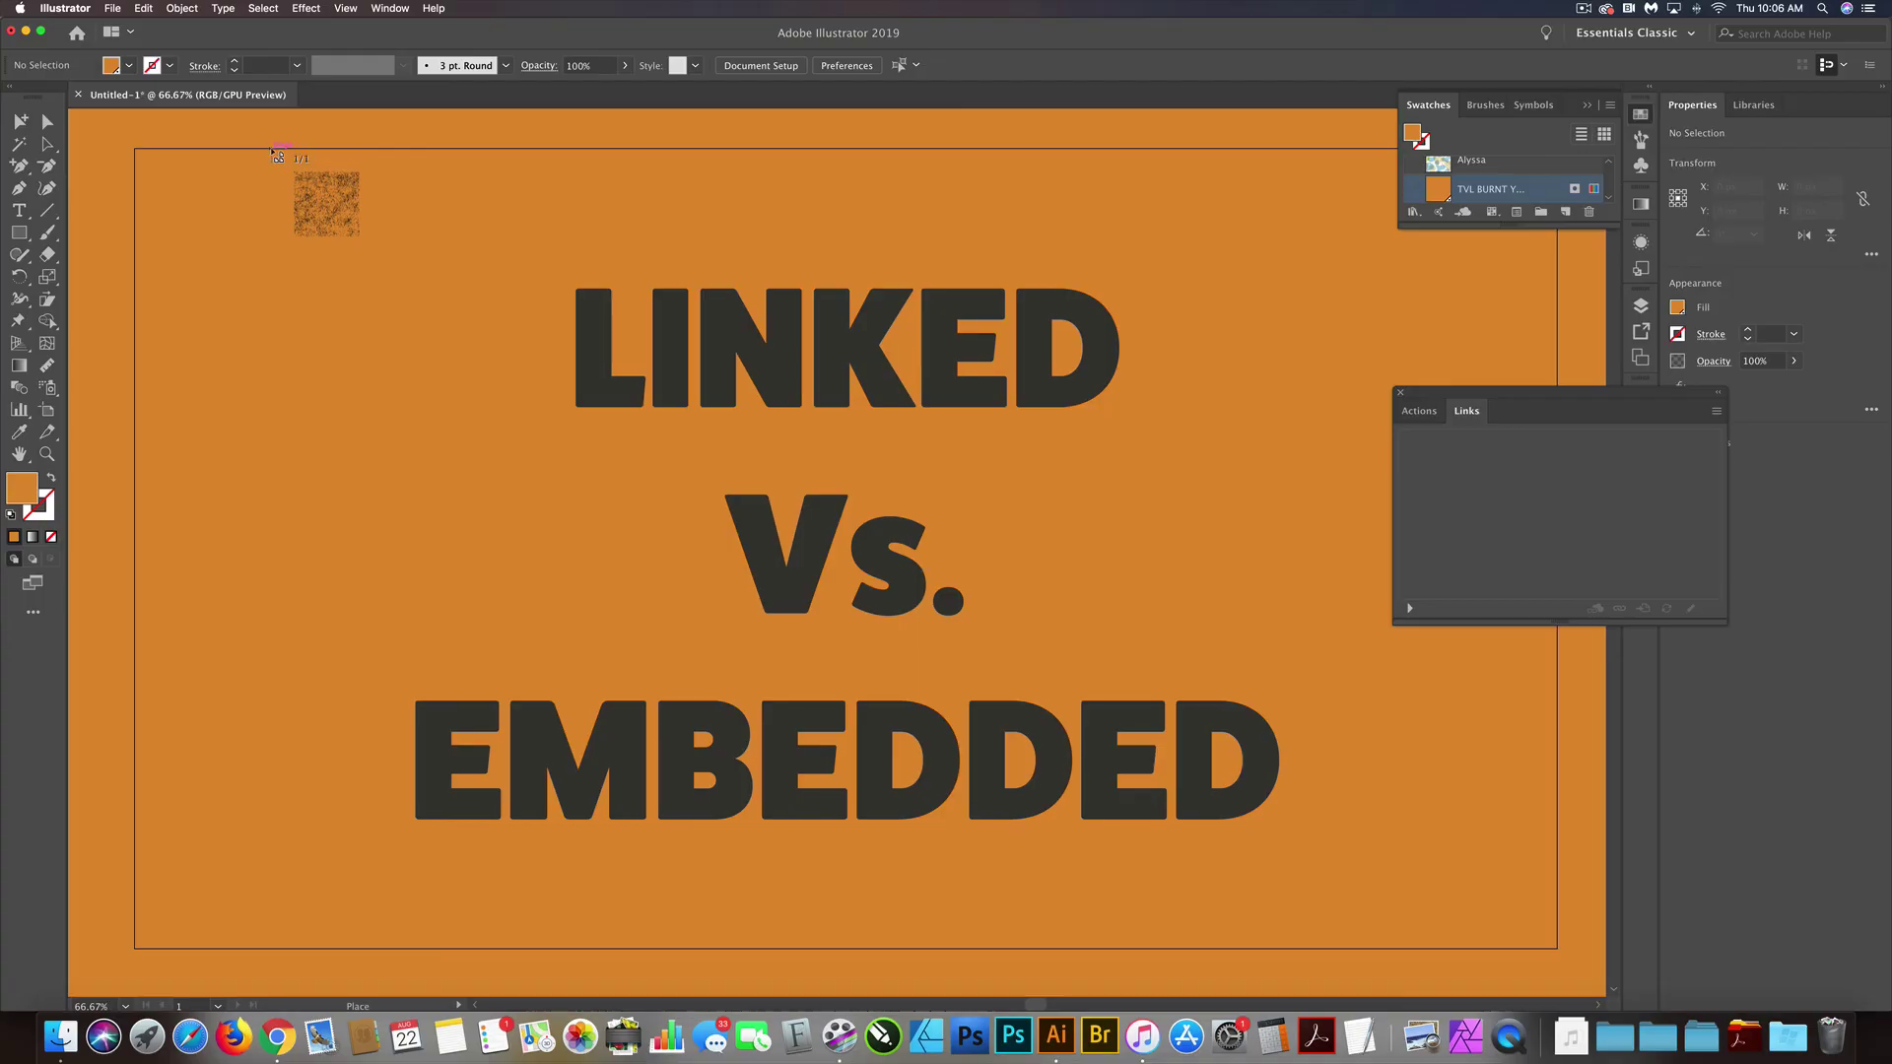
# Step: Place the texture, scale it to 1302 px, and position it over the lettering
pyautogui.click(301, 178)
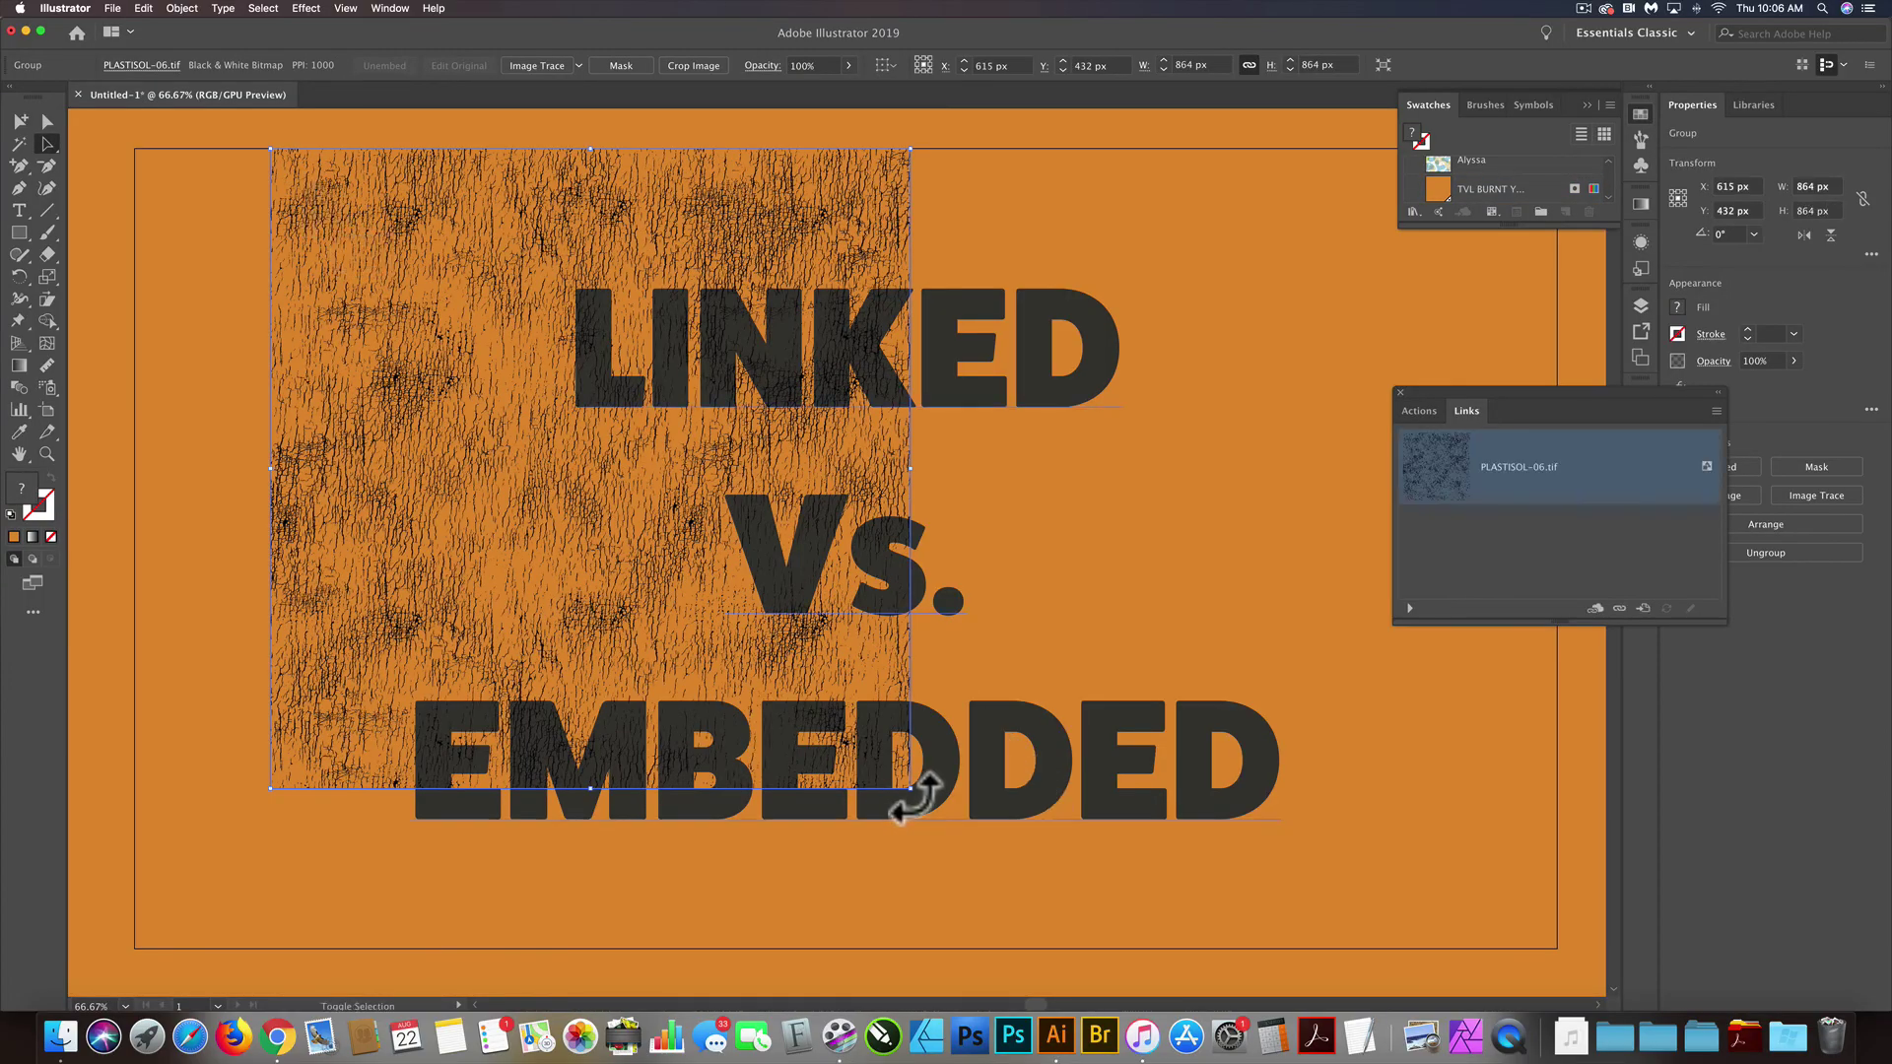
pyautogui.moveTo(909, 788); pyautogui.dragTo(980, 858)
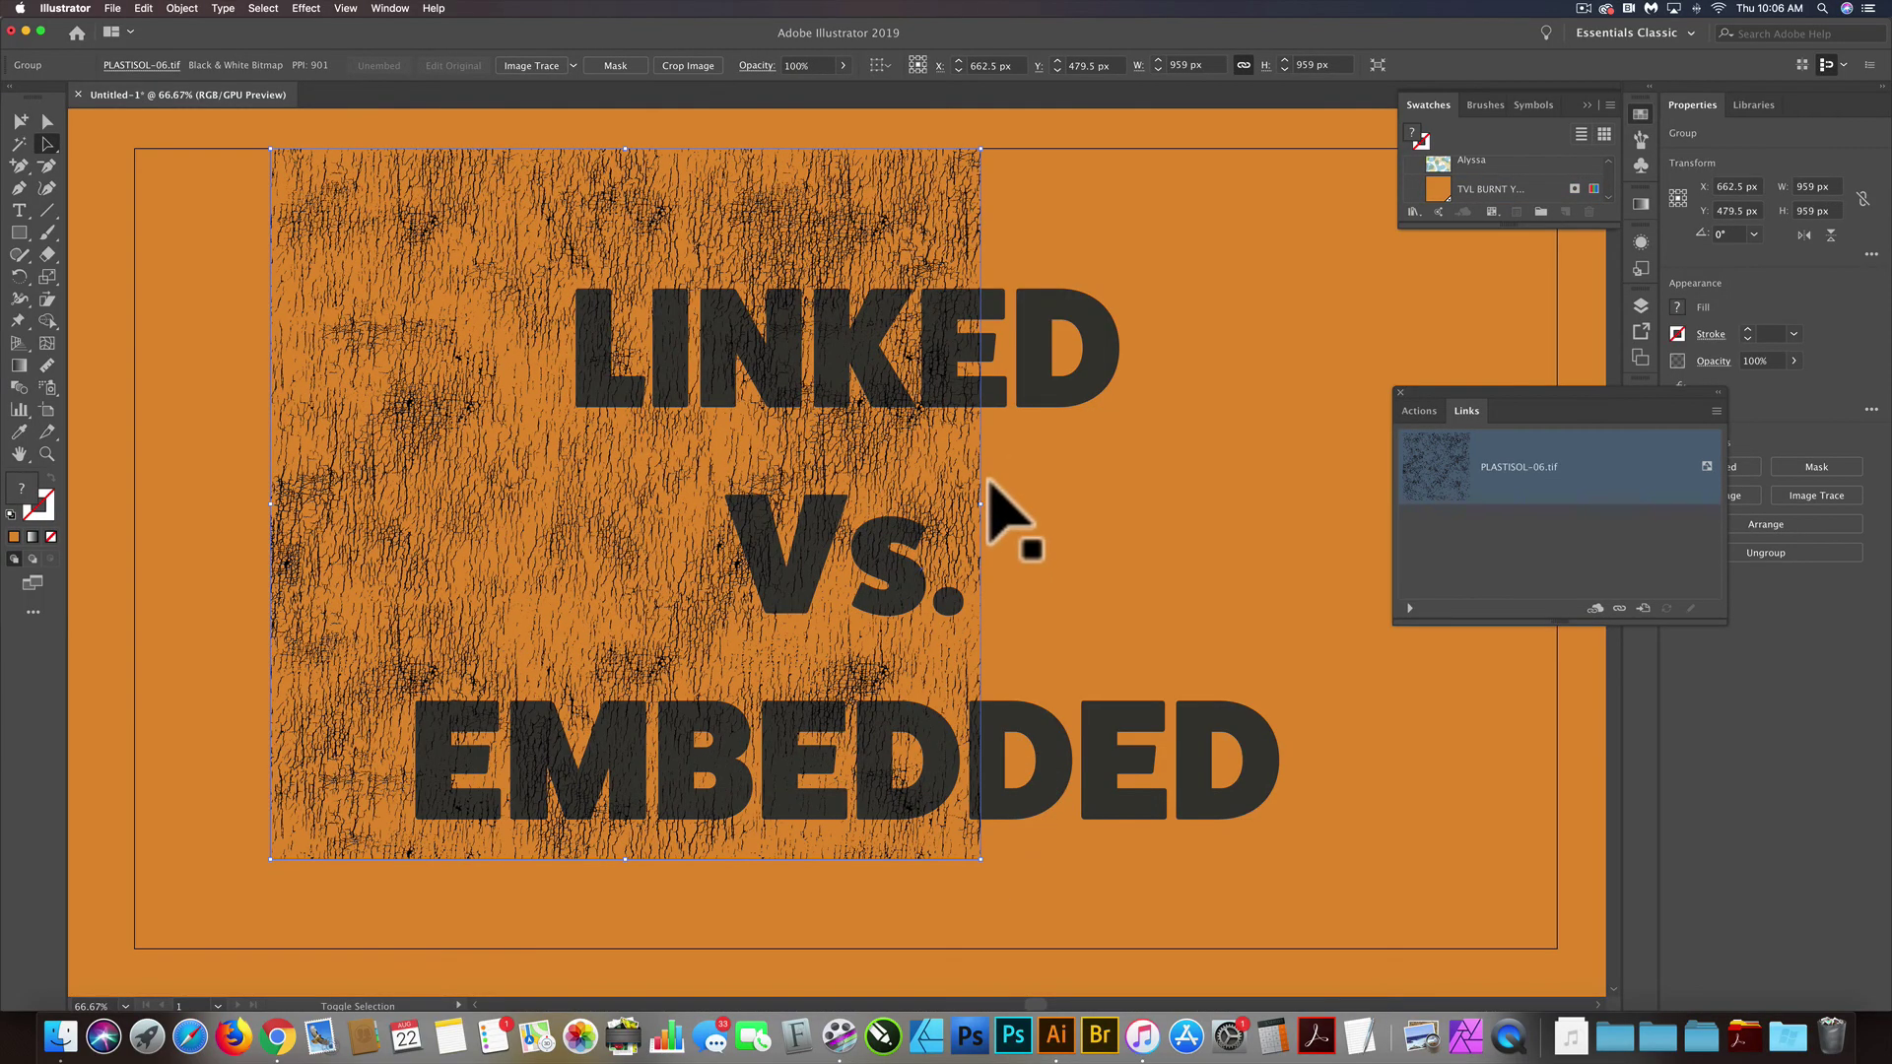
pyautogui.moveTo(989, 511); pyautogui.dragTo(1058, 511)
pyautogui.moveTo(1240, 511); pyautogui.dragTo(1249, 511)
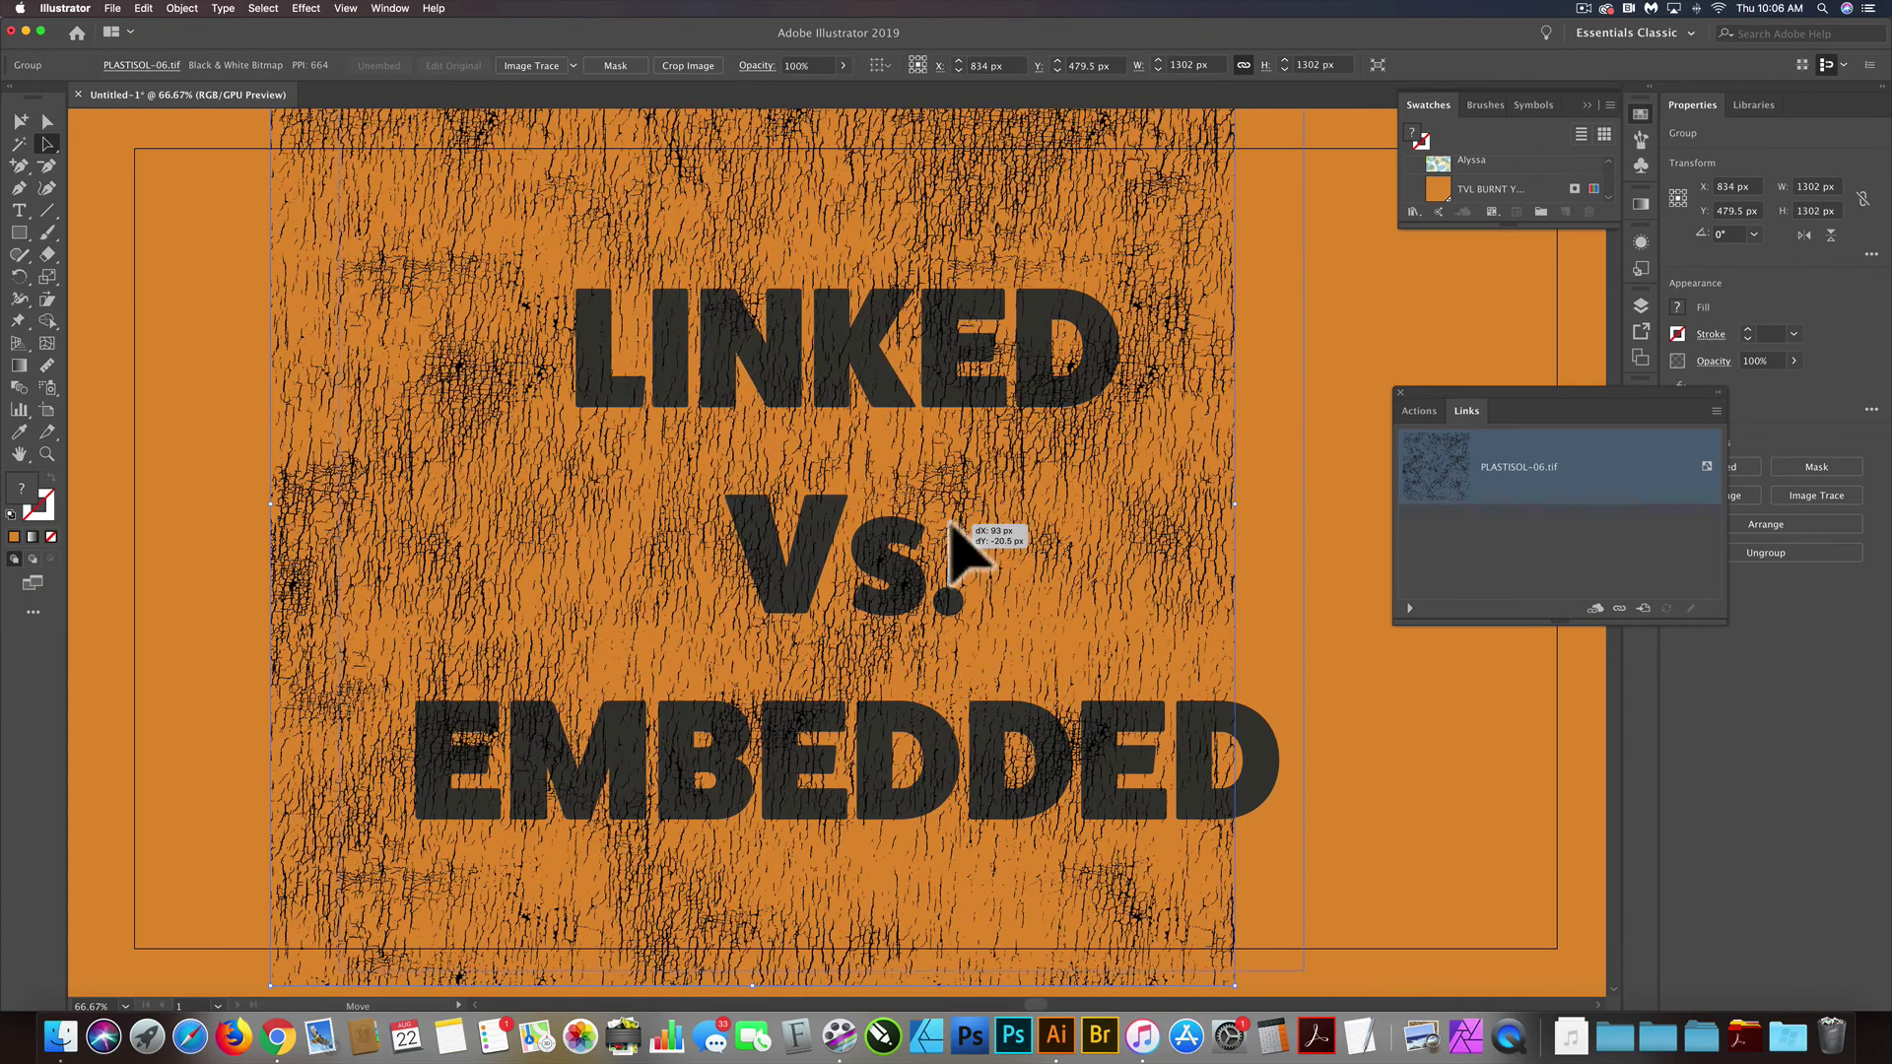
pyautogui.moveTo(972, 549); pyautogui.dragTo(1058, 528)
# Step: Tint the texture with the artboard's orange using the Eyedropper, then deselect everything
pyautogui.click(17, 432)
pyautogui.click(161, 440)
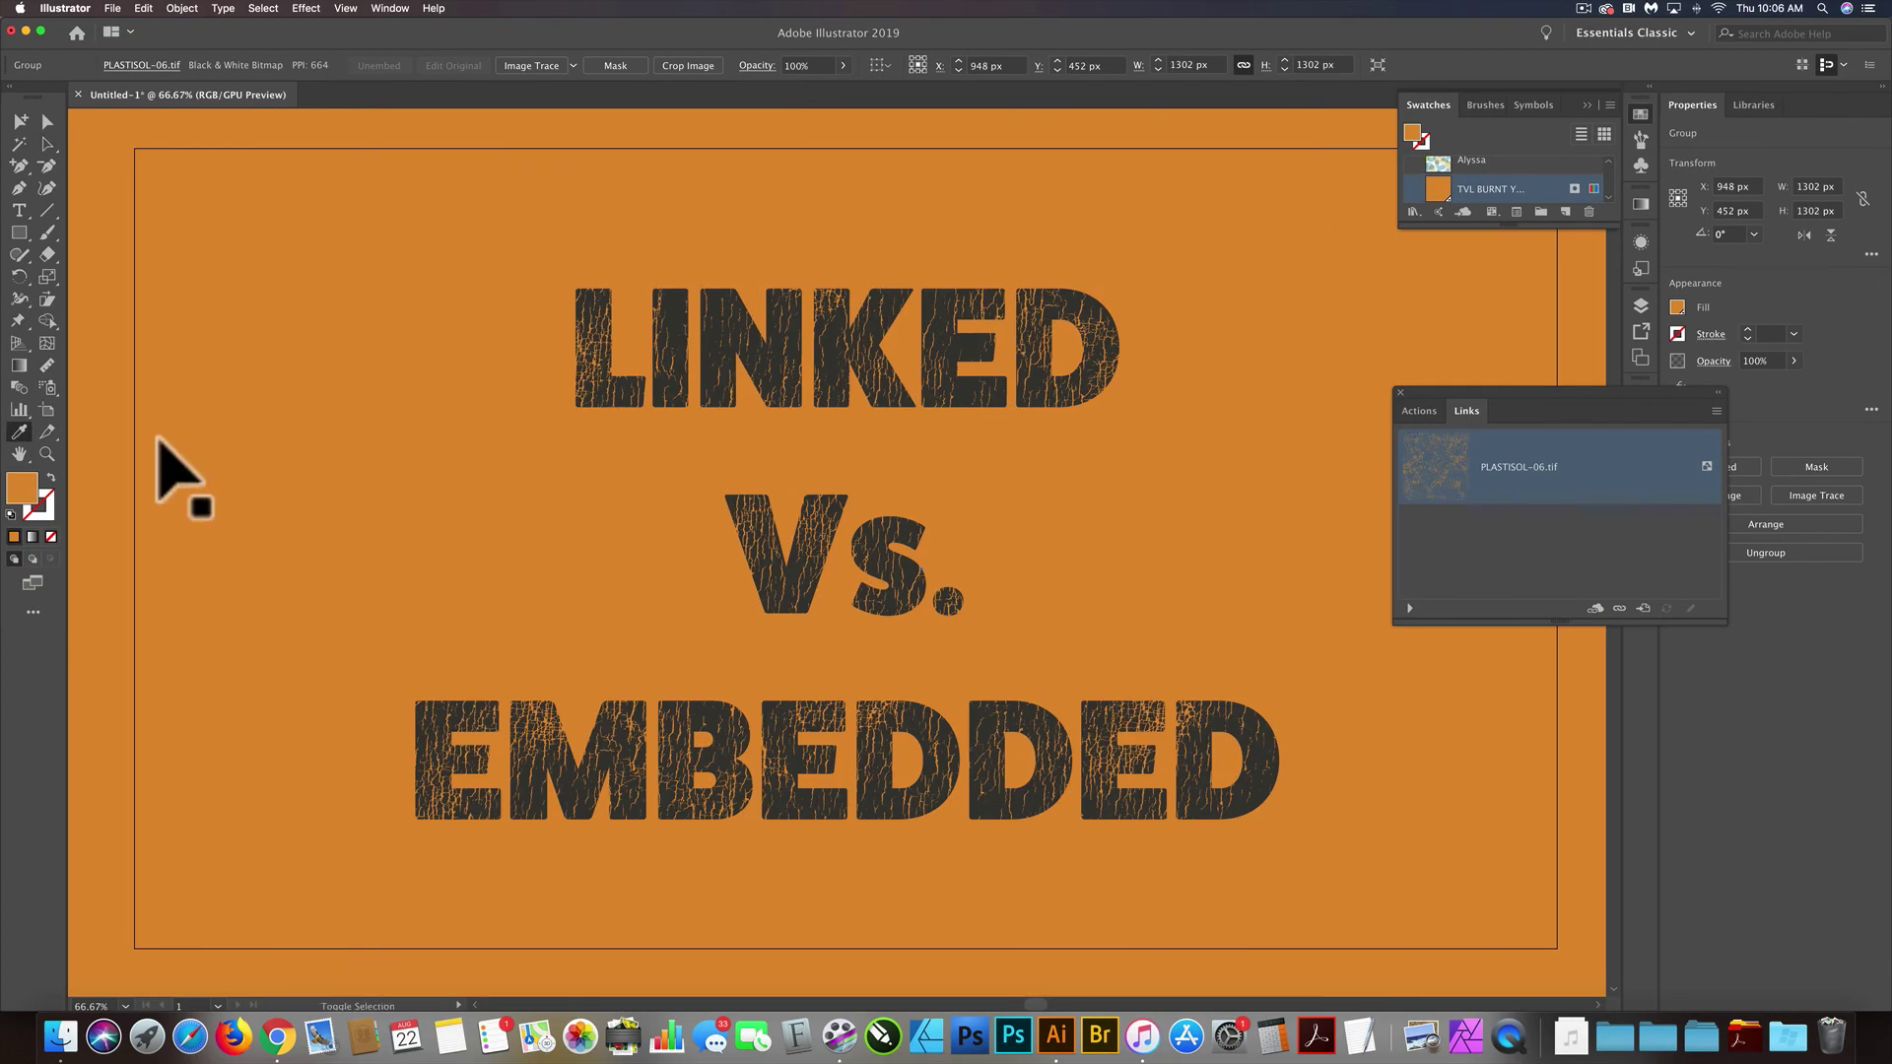
pyautogui.press('super+shift+a')
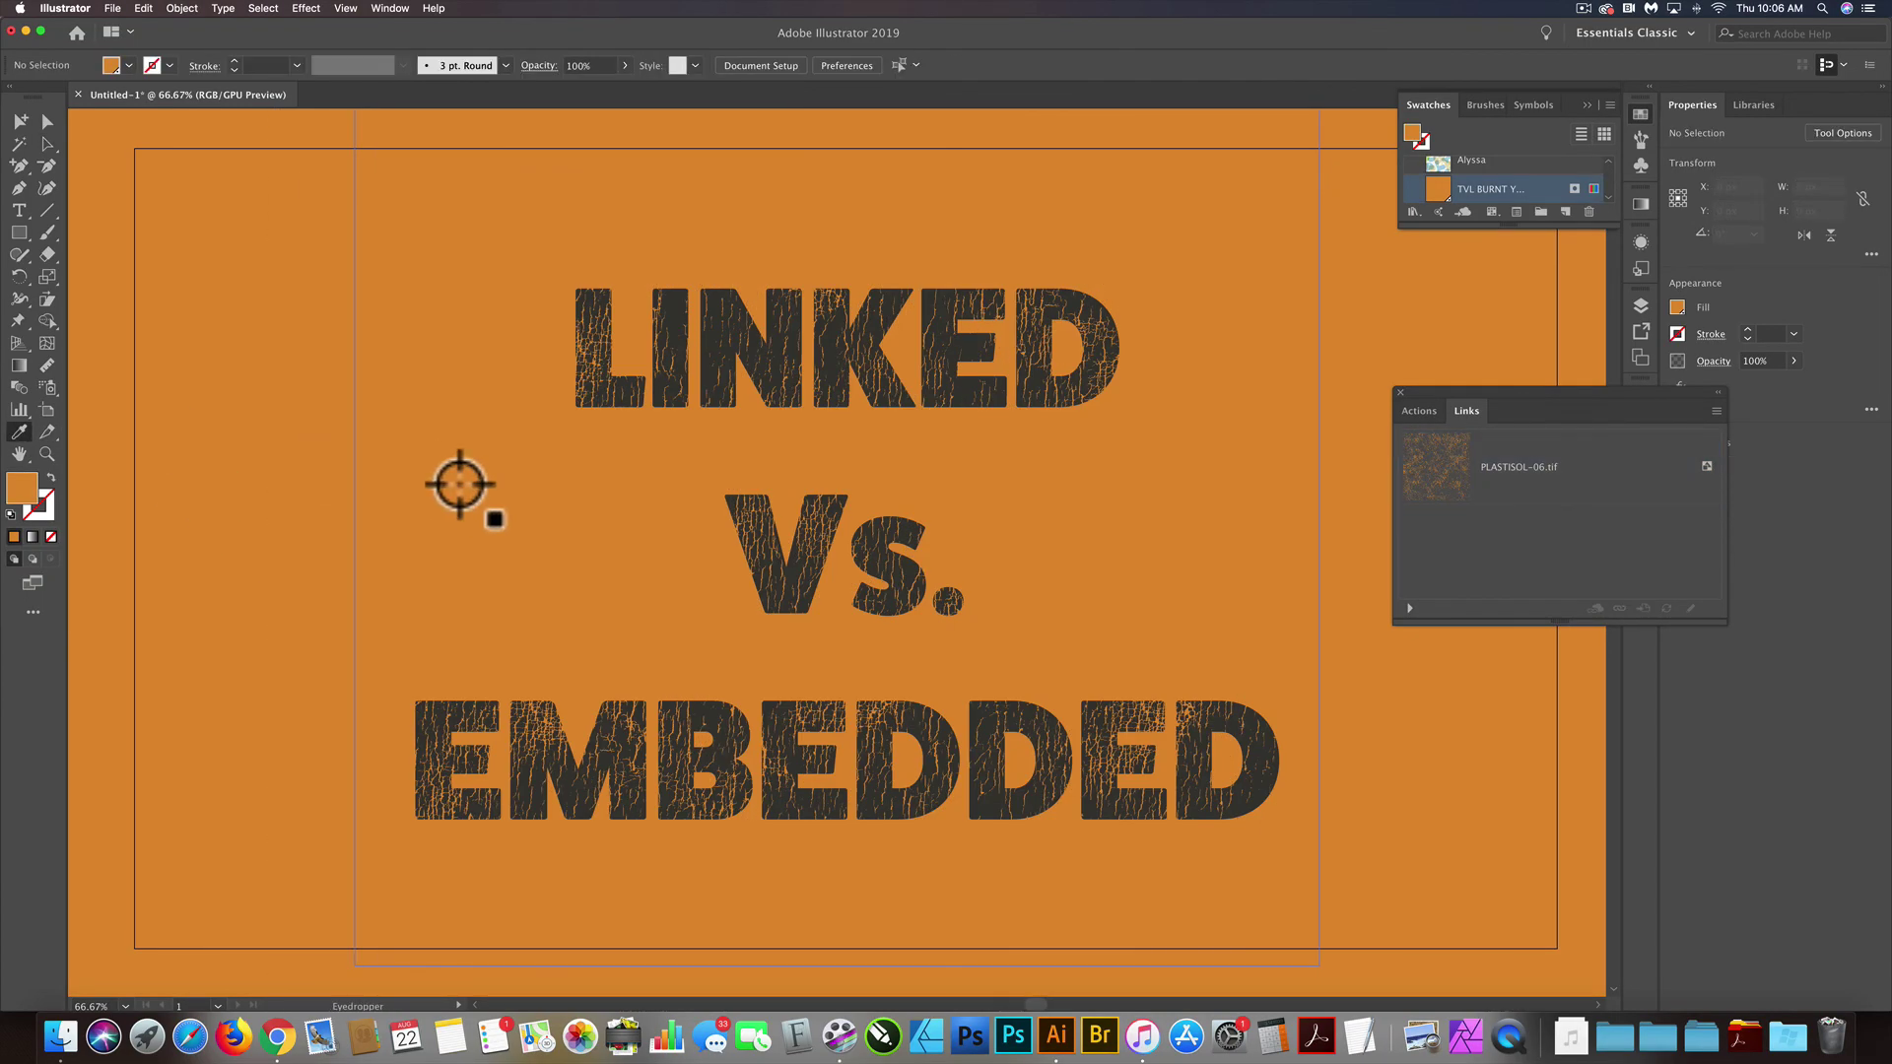